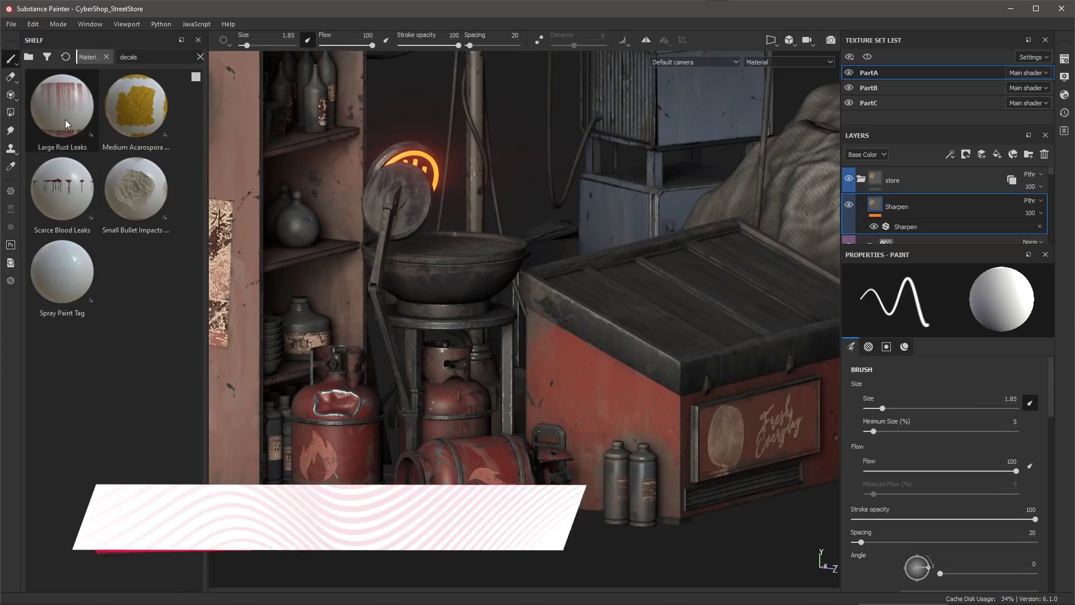
# Place the Large Rust Leaks material from the Shelf as a decal on the red crate's side.
pyautogui.moveTo(65, 120)
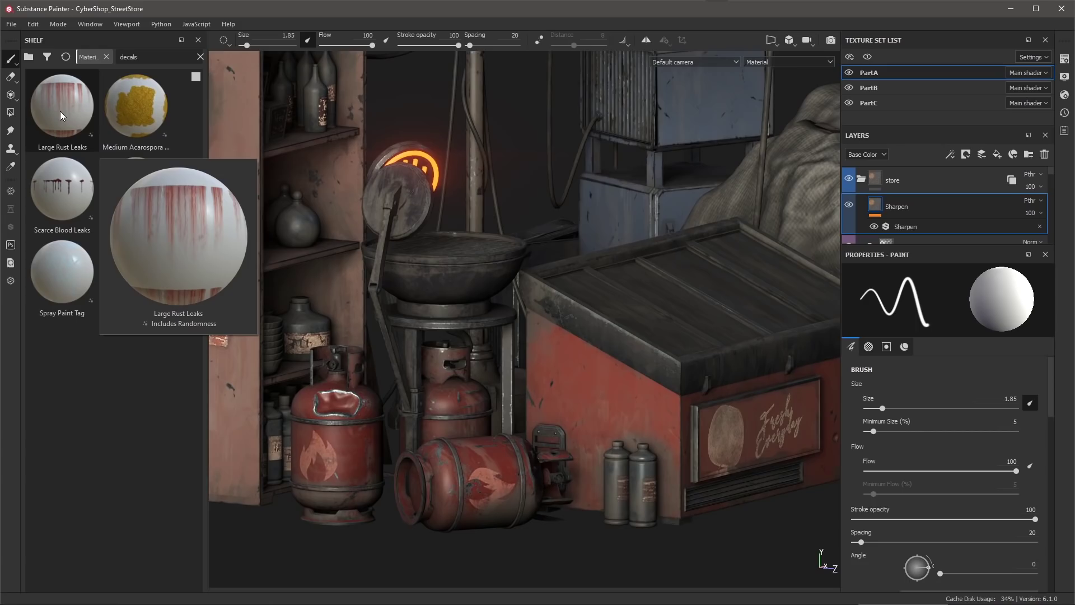
pyautogui.moveTo(59, 106); pyautogui.dragTo(560, 372)
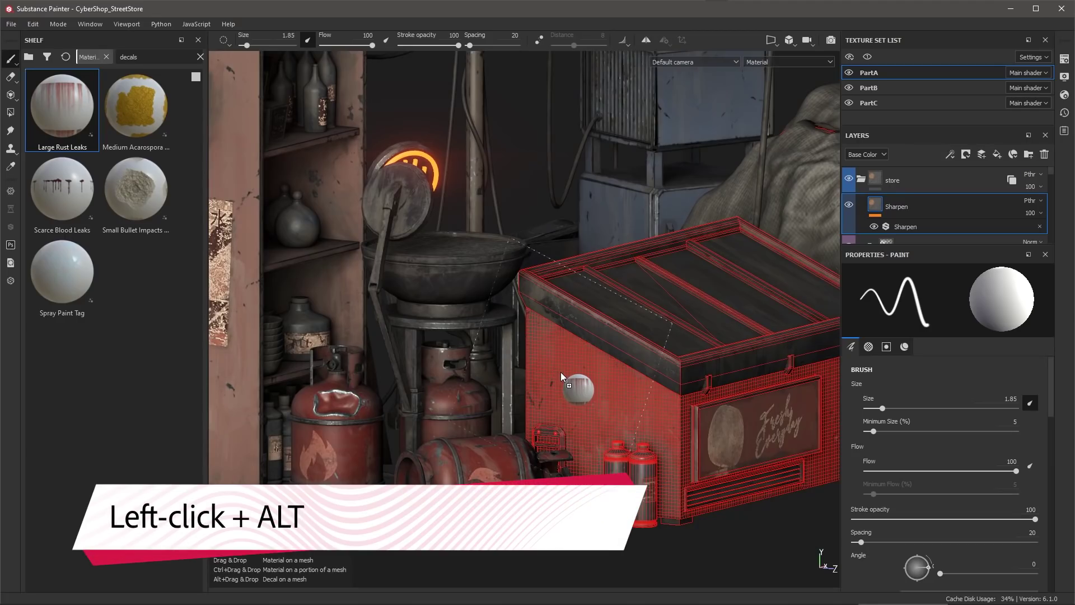
pyautogui.keyDown('alt'); pyautogui.moveTo(560, 371); pyautogui.dragTo(580, 384); pyautogui.keyUp('alt')
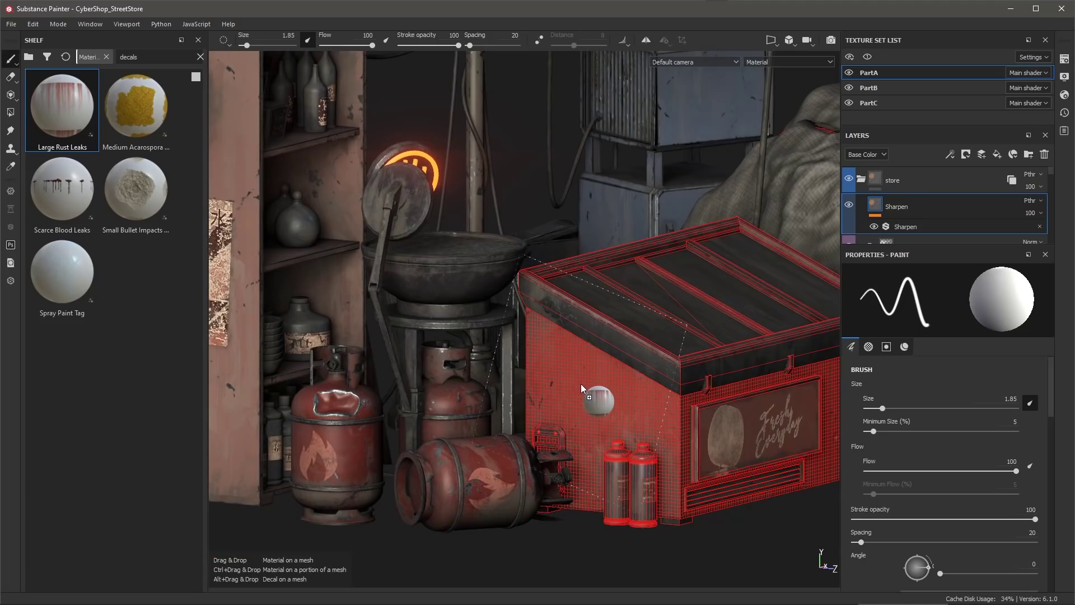
pyautogui.keyDown('alt'); pyautogui.moveTo(580, 384); pyautogui.dragTo(620, 360); pyautogui.keyUp('alt')
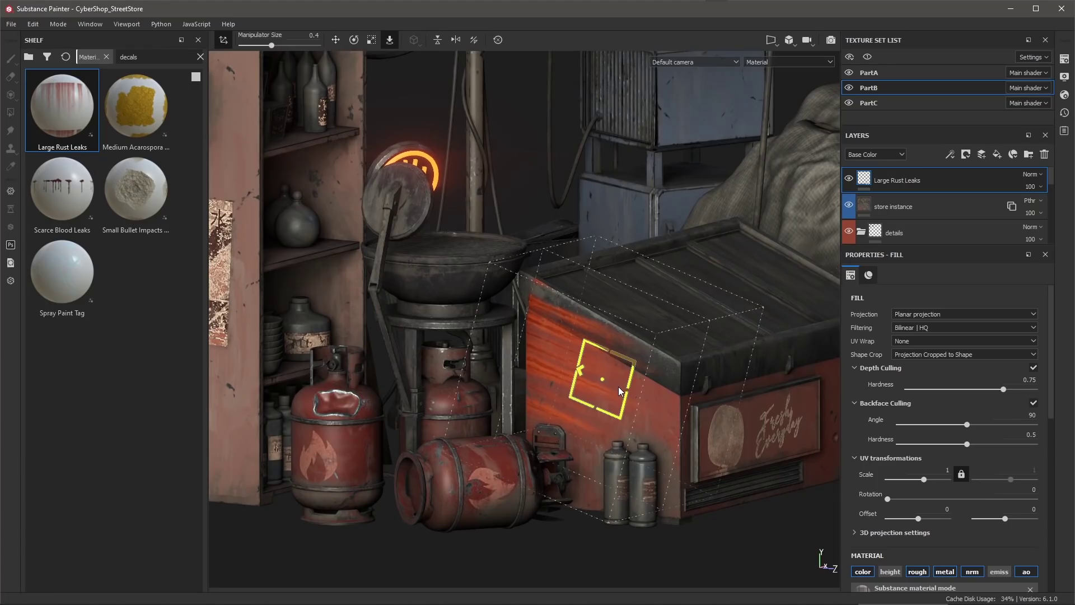
# Shrink the manipulator, rotate the rust leaks decal so drips run straight down, and move it lower.
pyautogui.press('e')
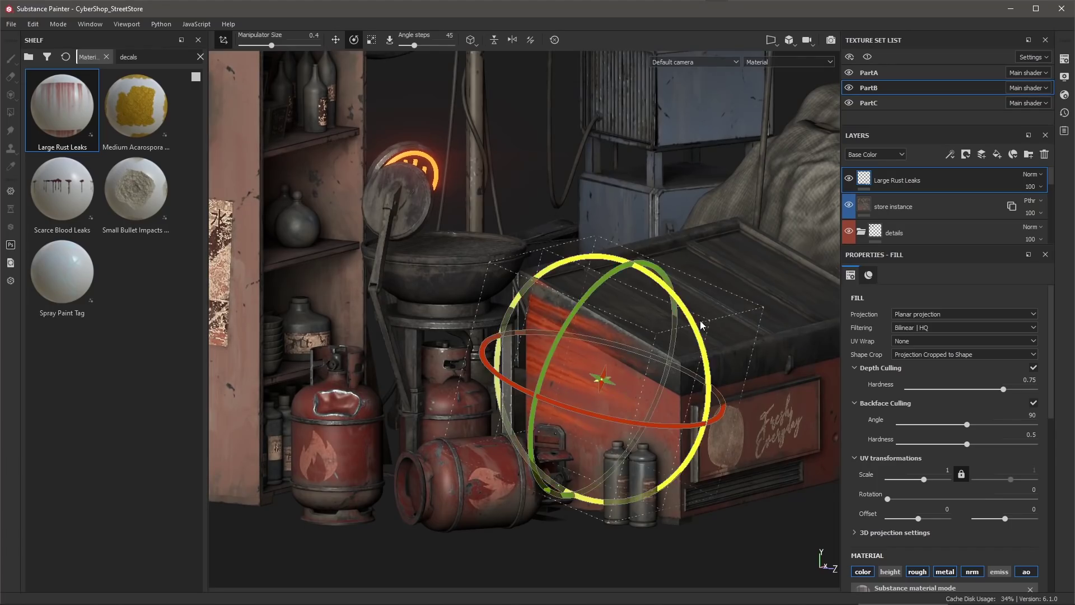
pyautogui.moveTo(272, 45); pyautogui.dragTo(255, 46)
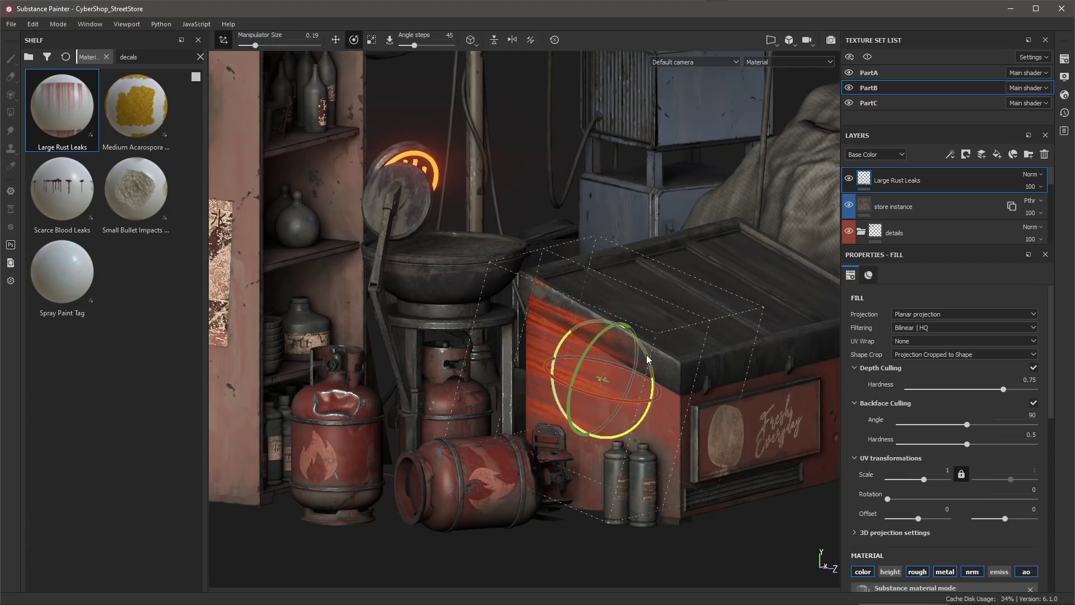
pyautogui.moveTo(646, 354); pyautogui.dragTo(672, 431)
pyautogui.press('w')
pyautogui.moveTo(607, 335); pyautogui.dragTo(601, 357)
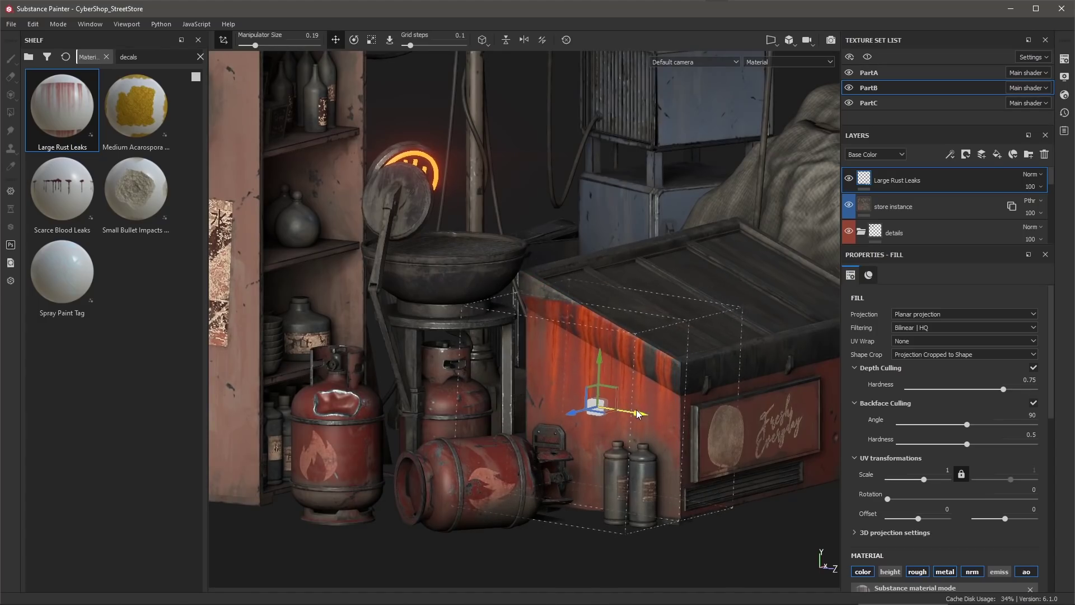
pyautogui.keyDown('alt'); pyautogui.moveTo(607, 375); pyautogui.dragTo(652, 345); pyautogui.keyUp('alt')
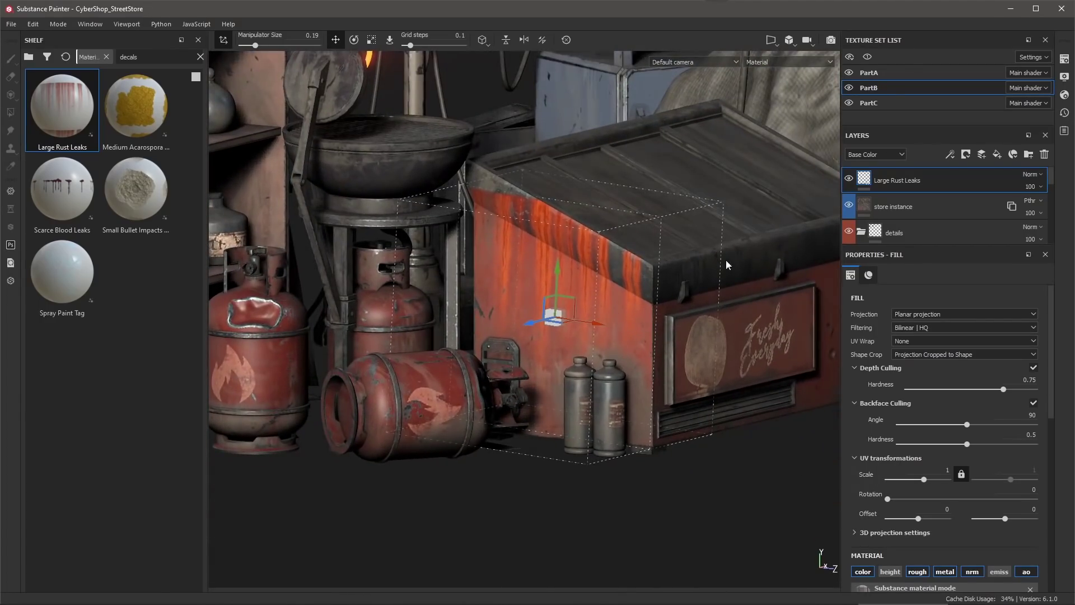
# Set Leaks Length to 1, narrow Leaks Width to 0.42, and darken Leaks Color to a muted brown.
pyautogui.press('p')
pyautogui.click(766, 165)
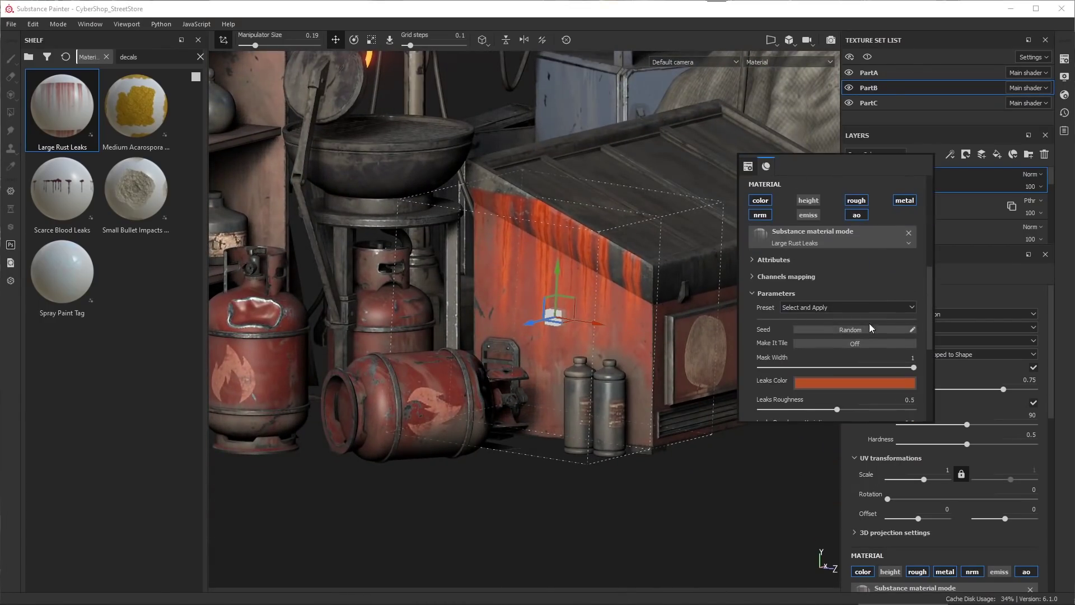
pyautogui.moveTo(931, 274); pyautogui.dragTo(936, 324)
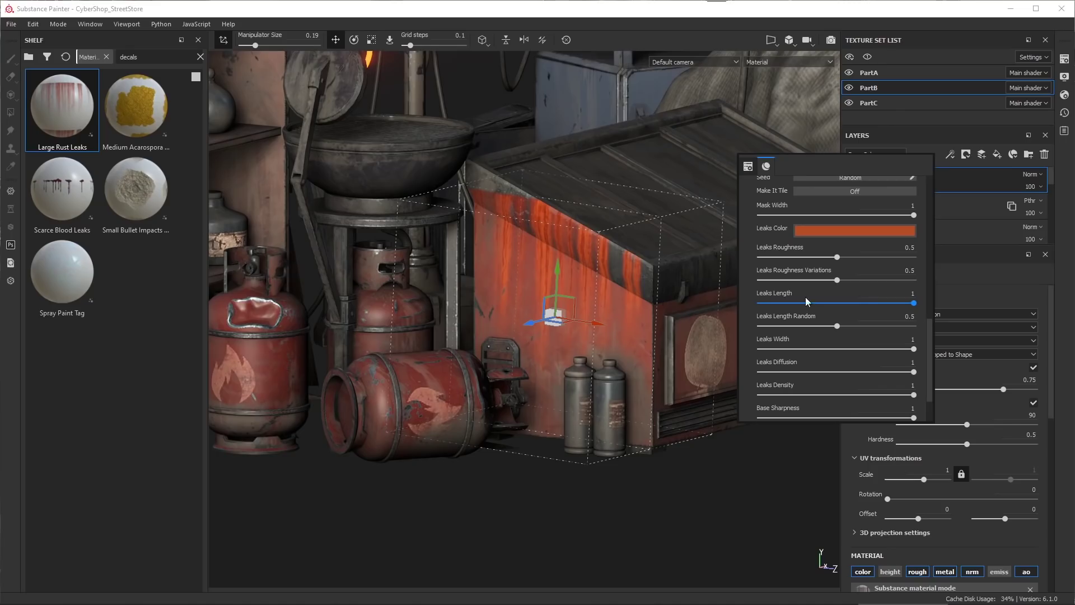
pyautogui.moveTo(772, 296); pyautogui.dragTo(817, 309)
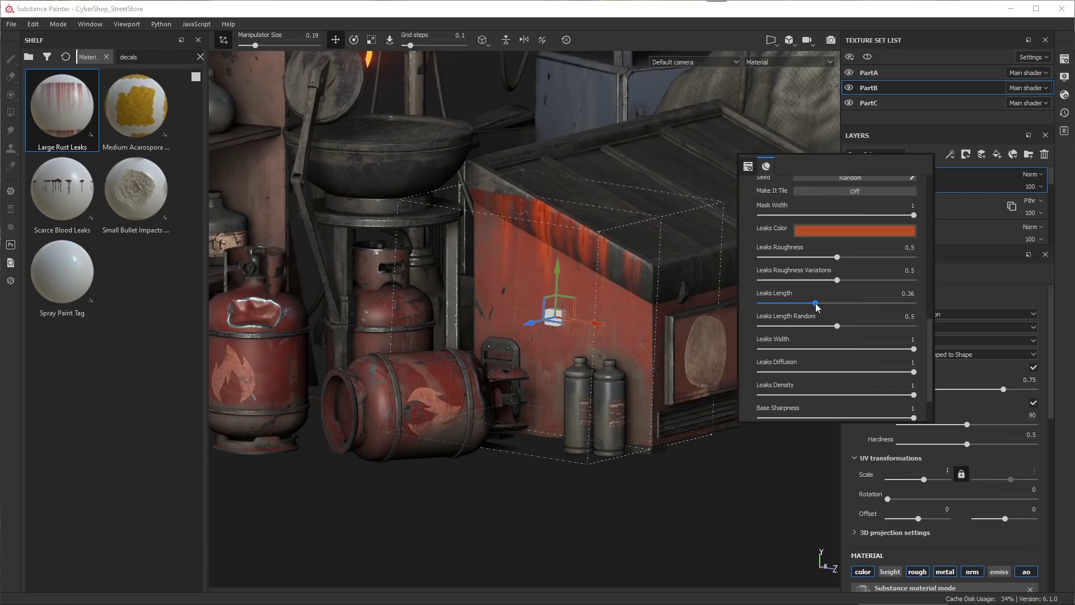
pyautogui.moveTo(816, 303); pyautogui.dragTo(901, 308)
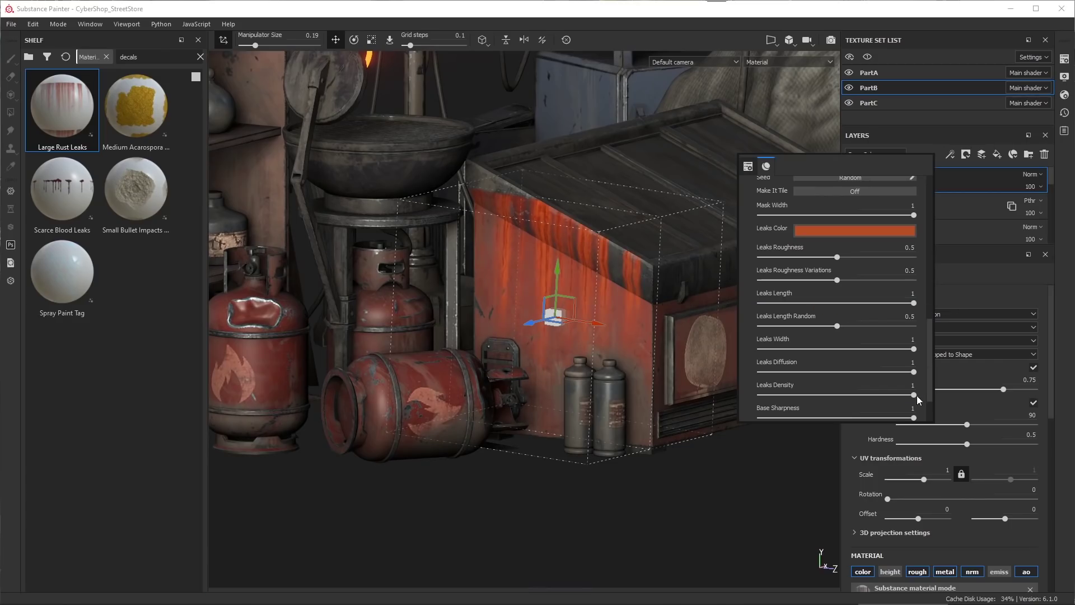
pyautogui.moveTo(914, 348)
pyautogui.mouseDown()
pyautogui.moveTo(813, 353)
pyautogui.moveTo(934, 353)
pyautogui.mouseUp()
pyautogui.click(803, 231)
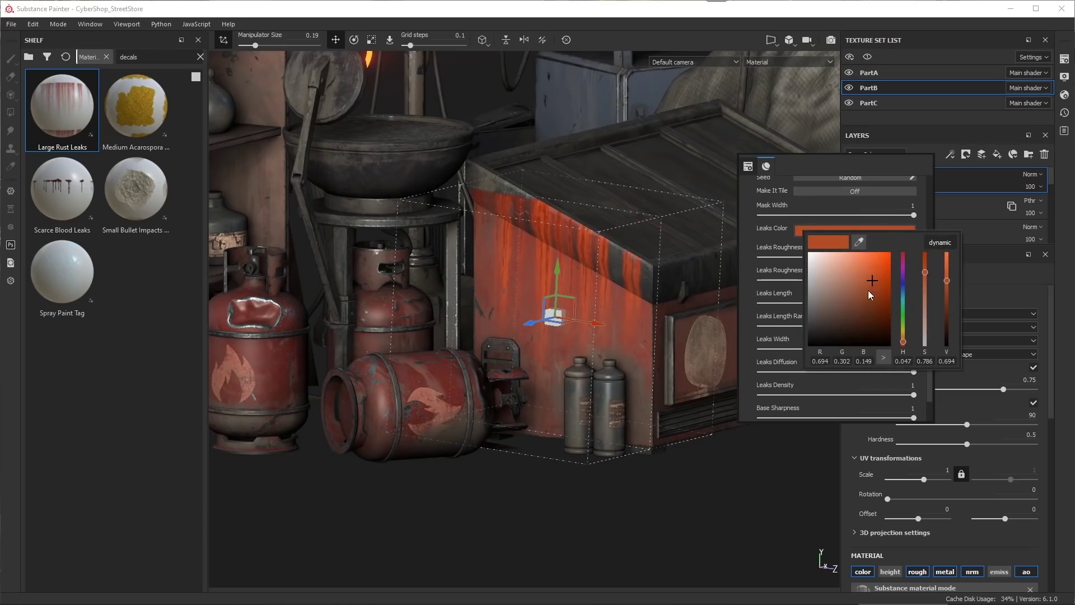
pyautogui.moveTo(862, 294); pyautogui.dragTo(846, 309)
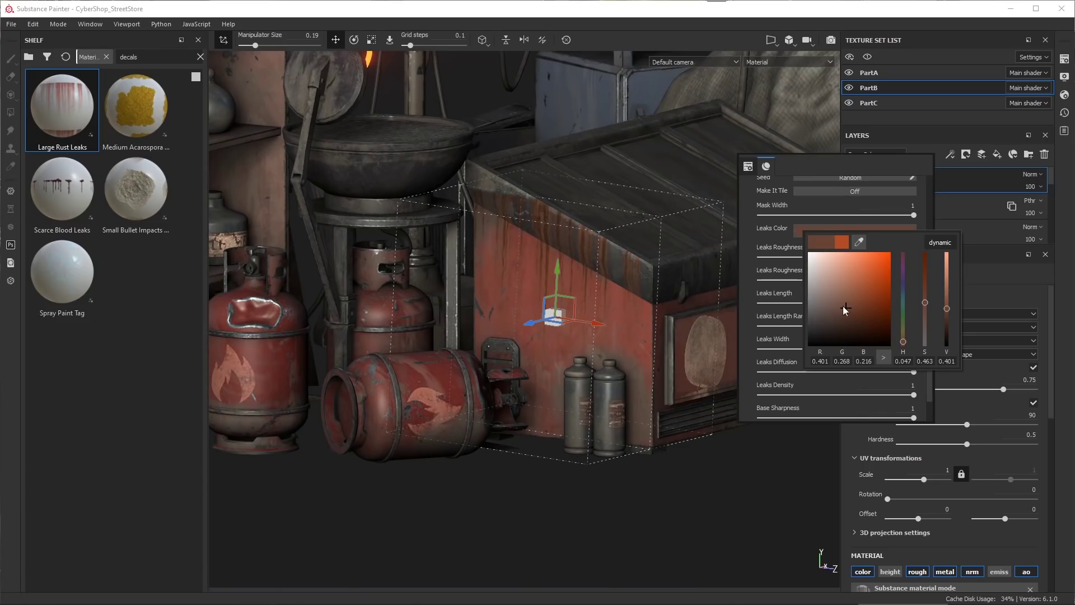
# Dismiss the floating leak settings, then slide the decal down along Y and slightly right along X.
pyautogui.click(557, 263)
pyautogui.moveTo(556, 271); pyautogui.dragTo(561, 287)
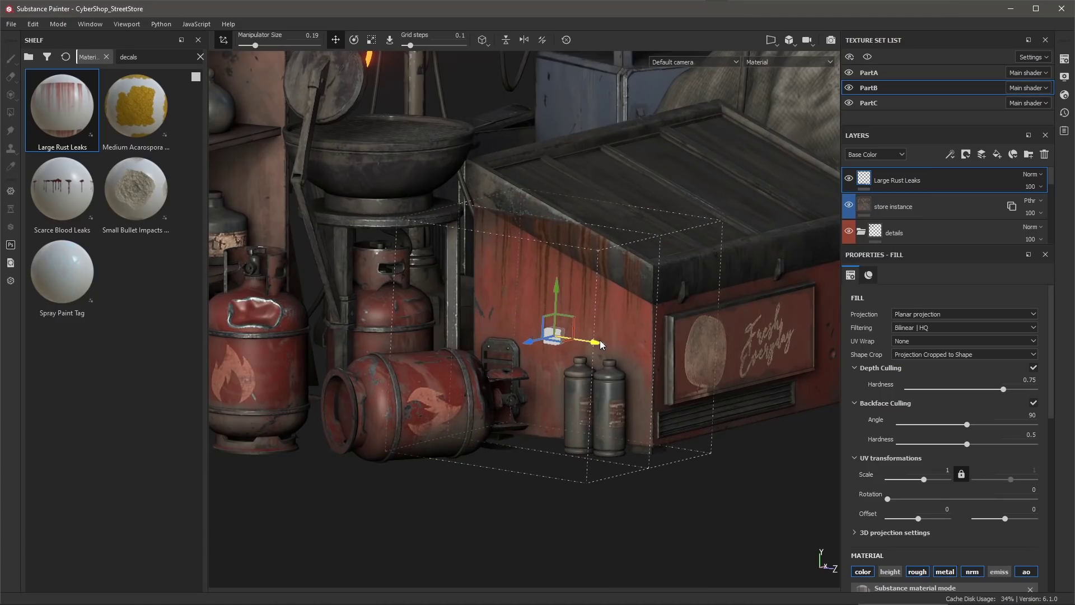
pyautogui.moveTo(599, 341); pyautogui.dragTo(604, 346)
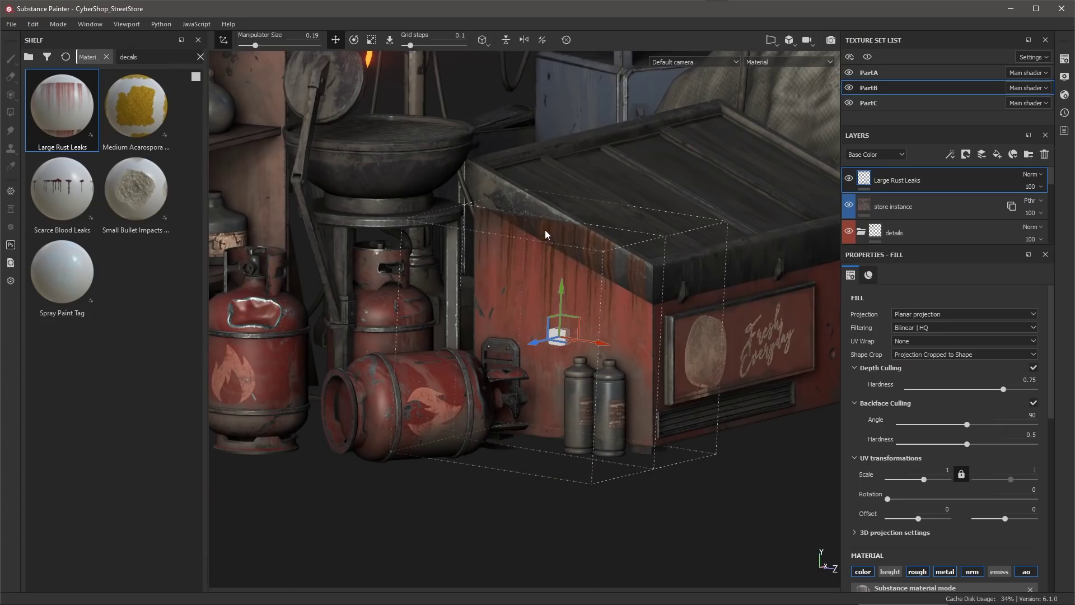
# Slide the rust leaks projection along its depth and left, and set Backface Culling Angle to 86.28.
pyautogui.scroll(5, 606, 210)
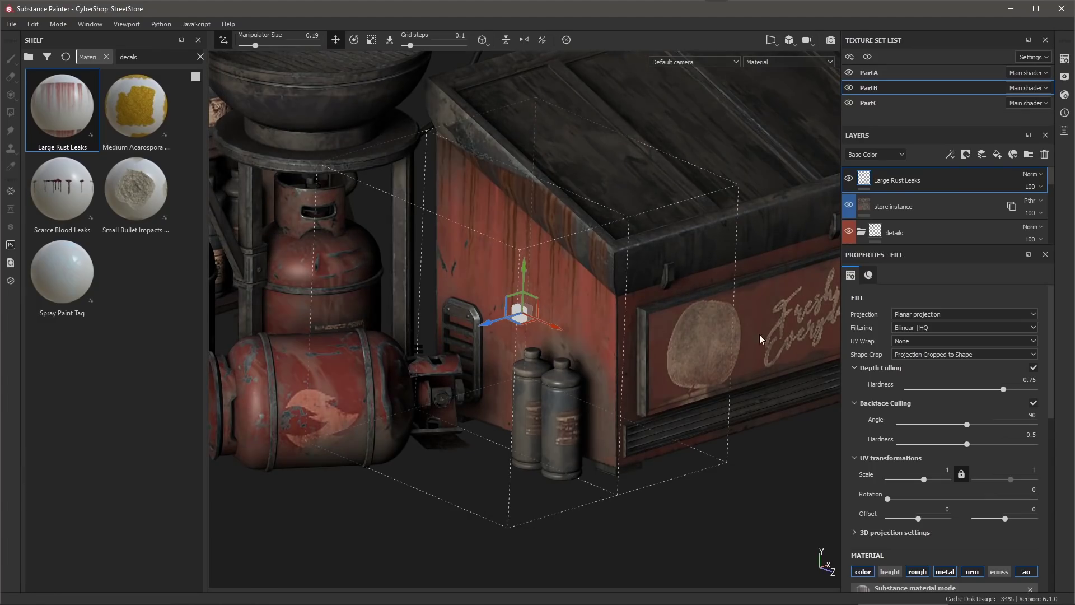
pyautogui.moveTo(486, 323); pyautogui.dragTo(491, 325)
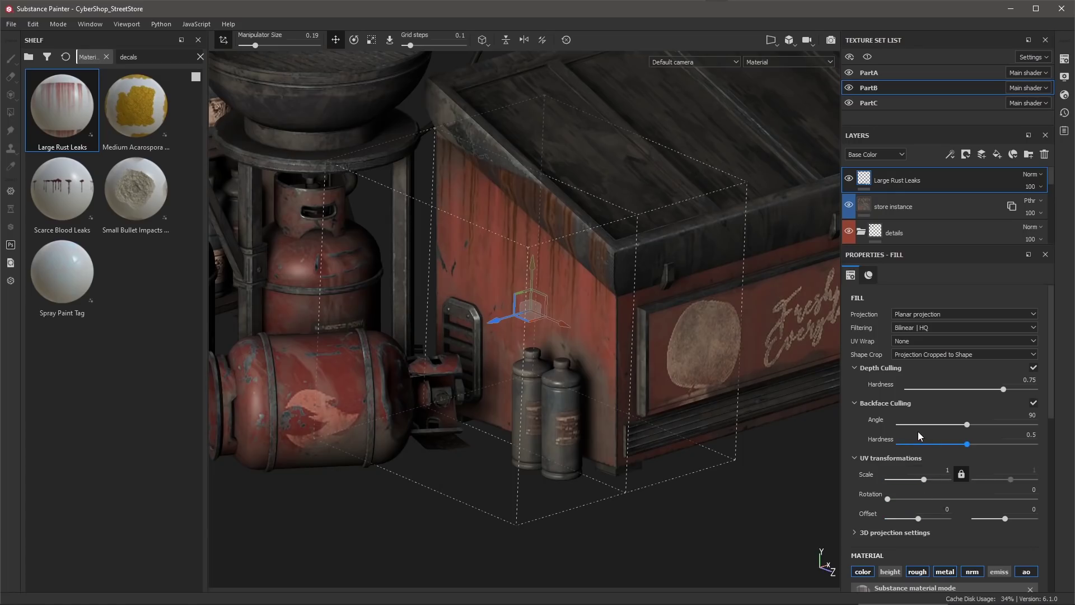
pyautogui.moveTo(967, 424); pyautogui.dragTo(1057, 432)
pyautogui.keyDown('alt'); pyautogui.moveTo(740, 341); pyautogui.dragTo(582, 235); pyautogui.keyUp('alt')
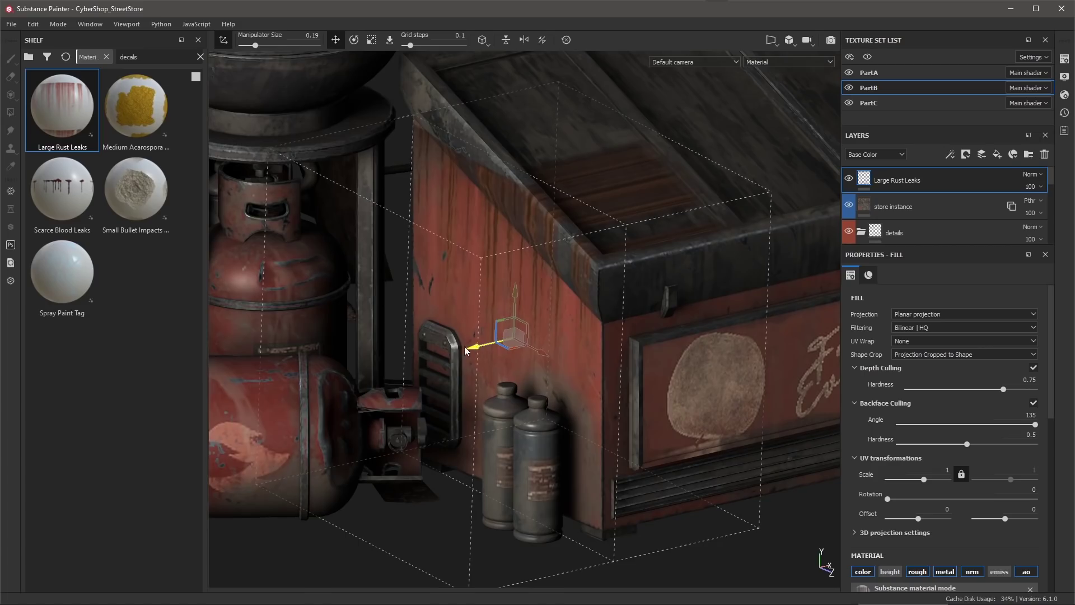
pyautogui.moveTo(470, 344); pyautogui.dragTo(516, 339)
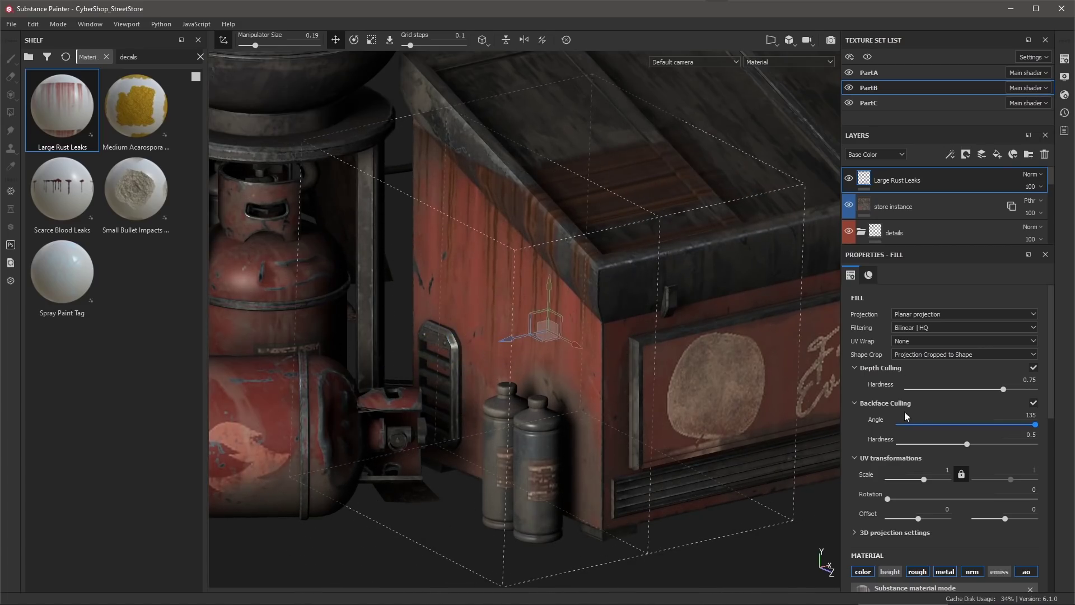
pyautogui.moveTo(1035, 424); pyautogui.dragTo(961, 424)
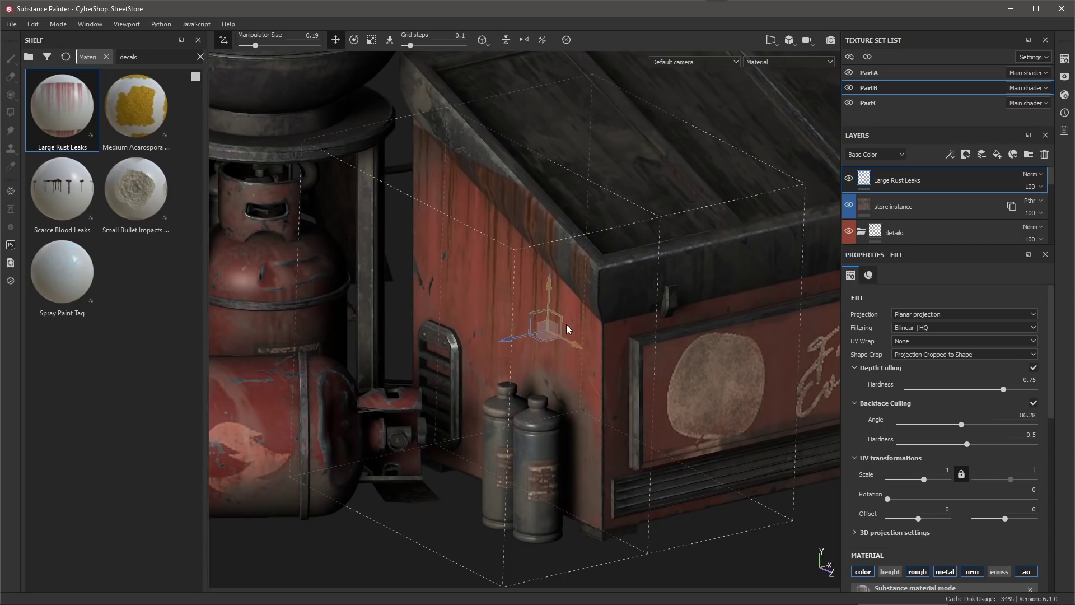
pyautogui.keyDown('alt'); pyautogui.moveTo(596, 355); pyautogui.dragTo(601, 302, button='right'); pyautogui.keyUp('alt')
pyautogui.keyDown('alt'); pyautogui.moveTo(583, 280); pyautogui.dragTo(550, 246); pyautogui.keyUp('alt')
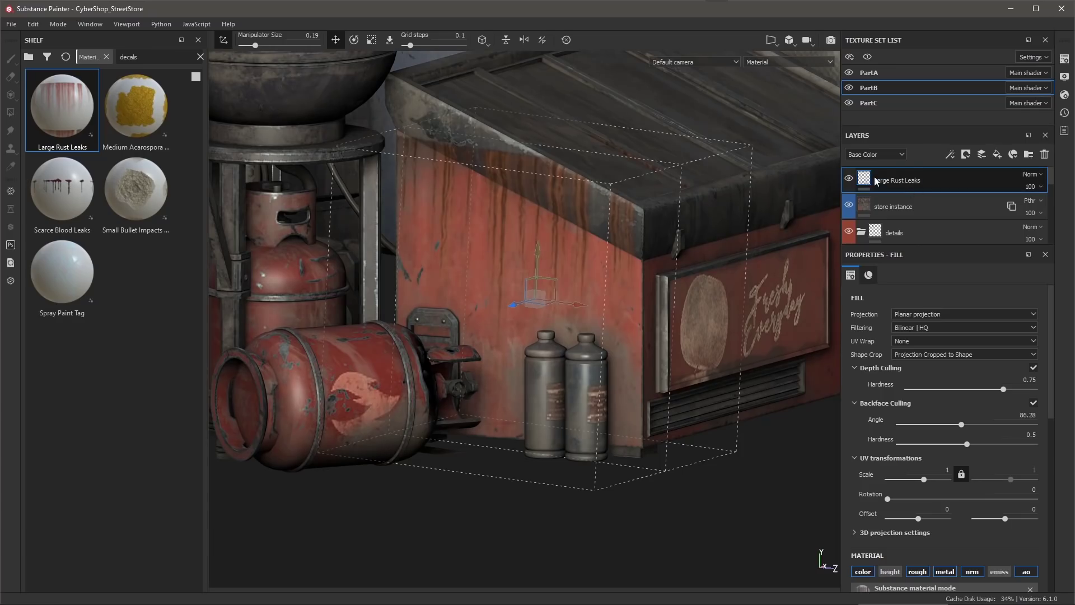
# Add a mask with a Paint effect to the Large Rust Leaks layer.
pyautogui.rightClick(930, 178)
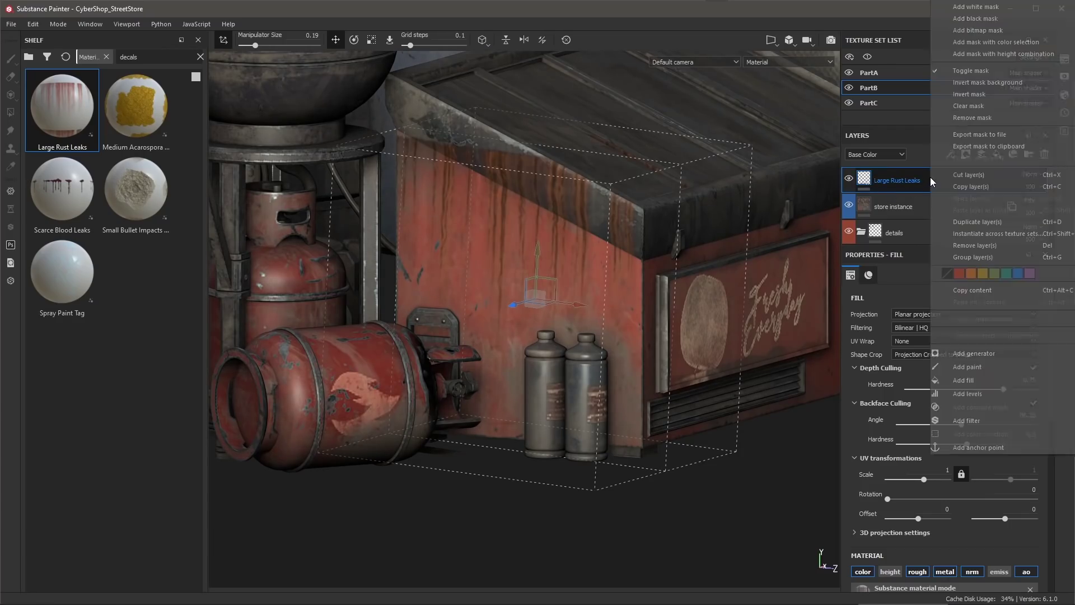
pyautogui.click(972, 18)
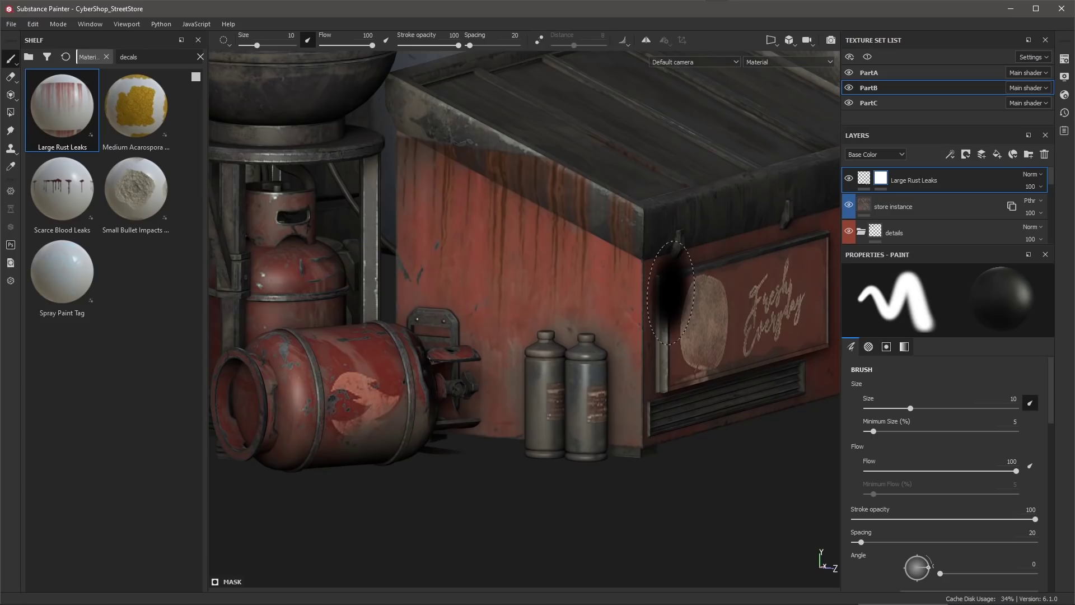
pyautogui.click(952, 155)
pyautogui.click(968, 181)
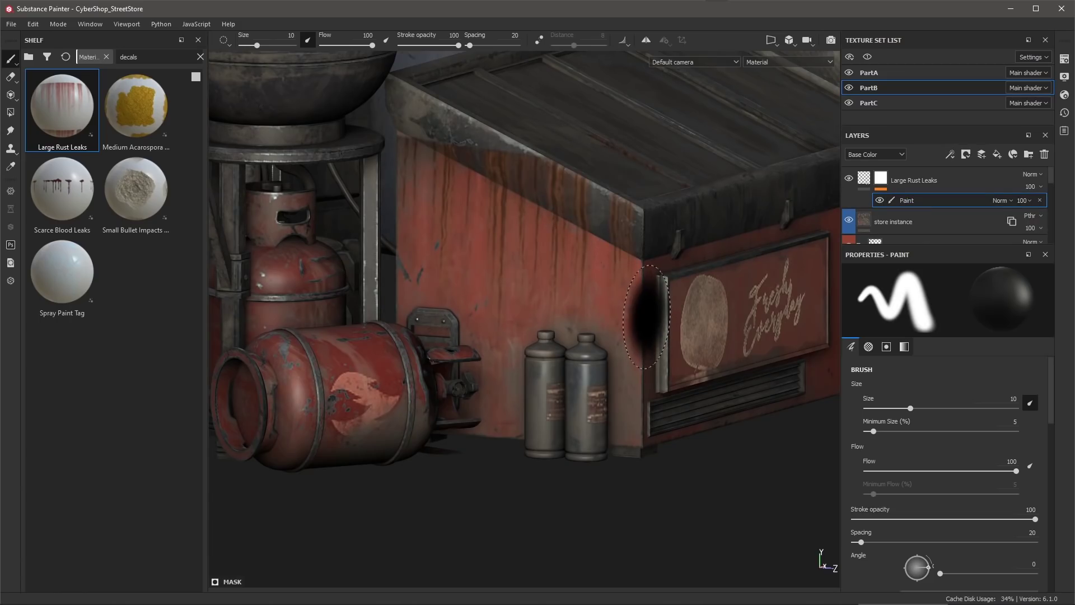
# Polygon-fill the roof trim piece black in the mask to hide its leaks.
pyautogui.click(10, 113)
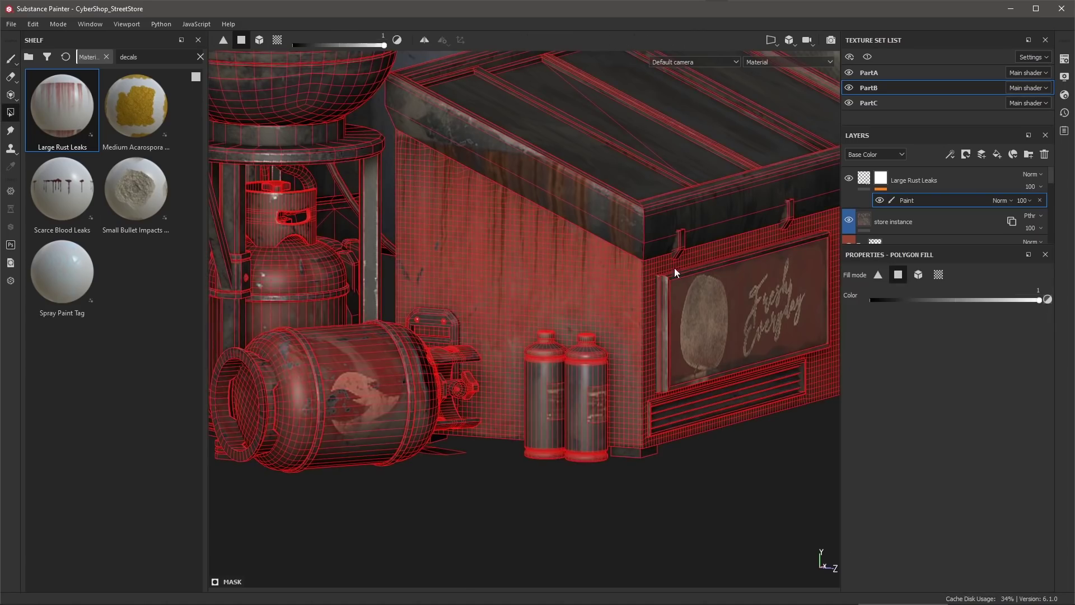
pyautogui.click(918, 274)
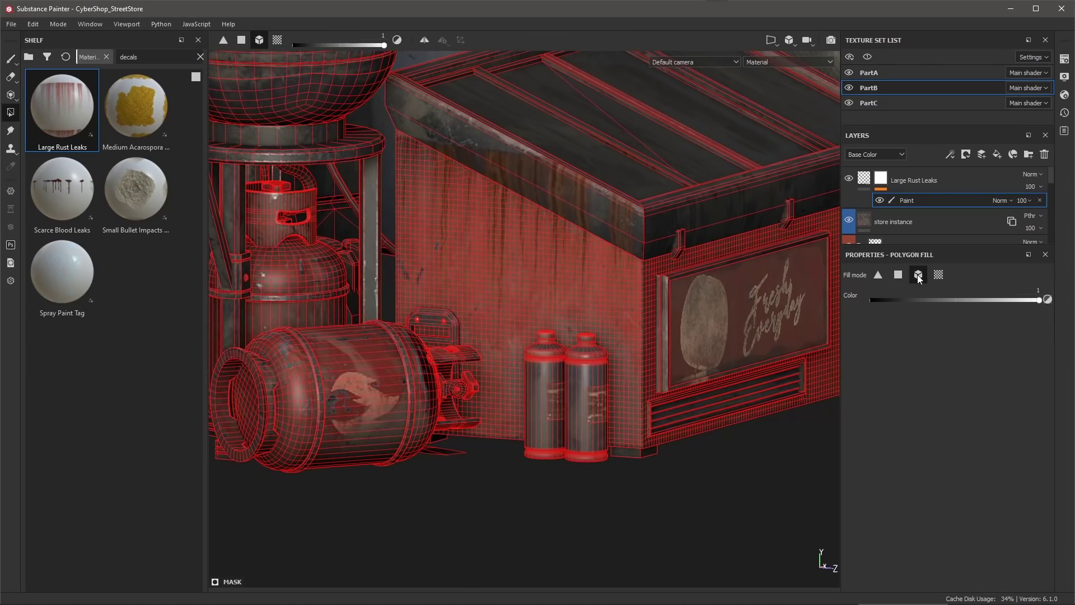
pyautogui.click(875, 301)
pyautogui.click(570, 188)
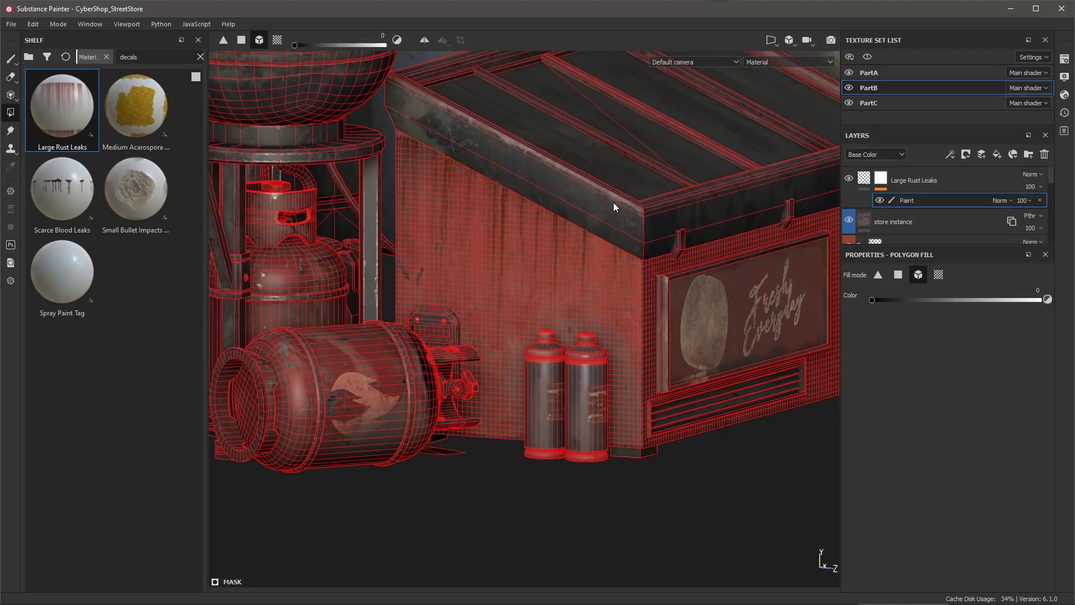
pyautogui.click(10, 58)
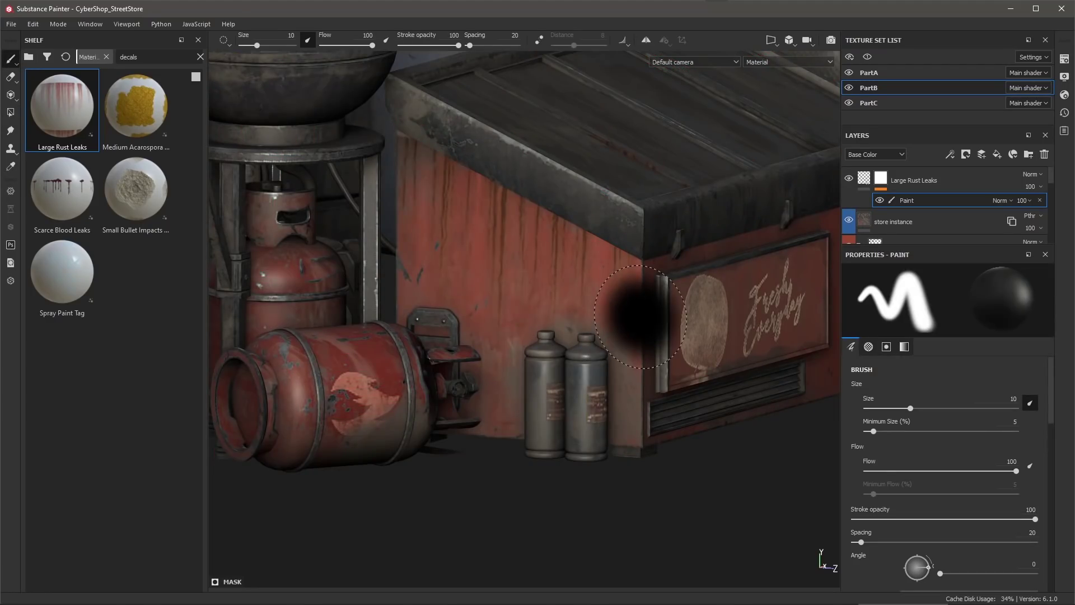
# Reduce brush size to 3.46, select the Large Rust Leaks fill layer, and scroll to its parameters.
pyautogui.moveTo(640, 317)
pyautogui.keyDown('alt'); pyautogui.mouseDown()
pyautogui.moveTo(542, 296)
pyautogui.moveTo(612, 317)
pyautogui.moveTo(518, 307)
pyautogui.mouseUp(); pyautogui.keyUp('alt')
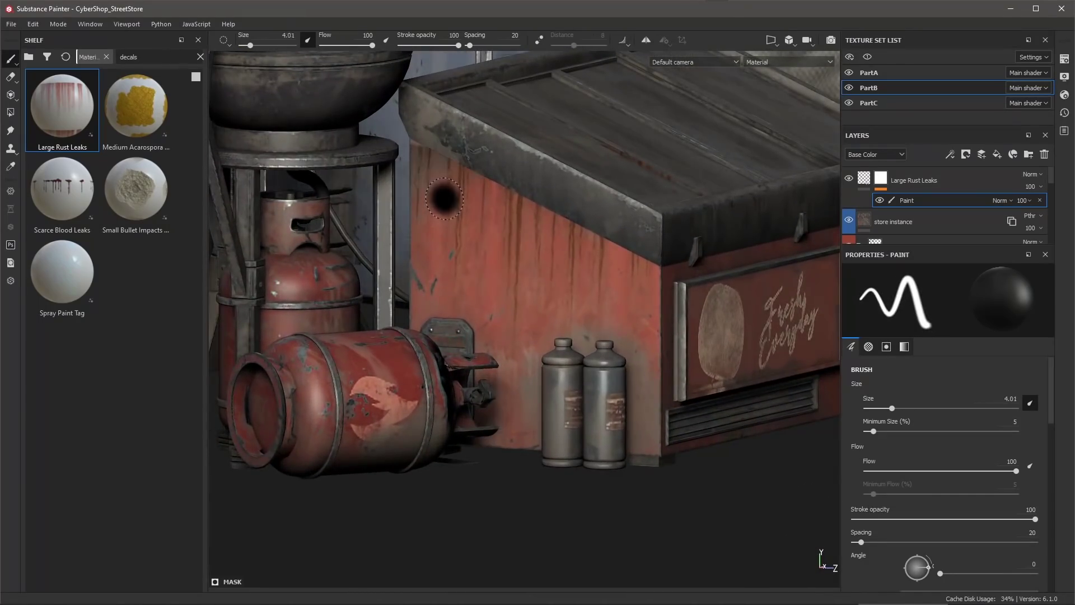
pyautogui.press('[')
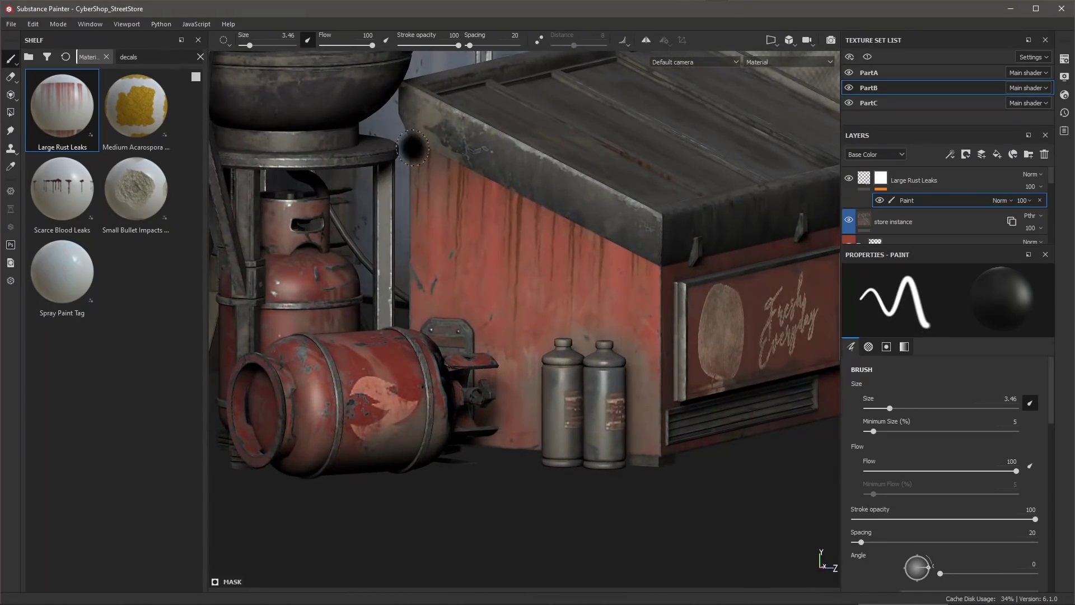
pyautogui.click(862, 180)
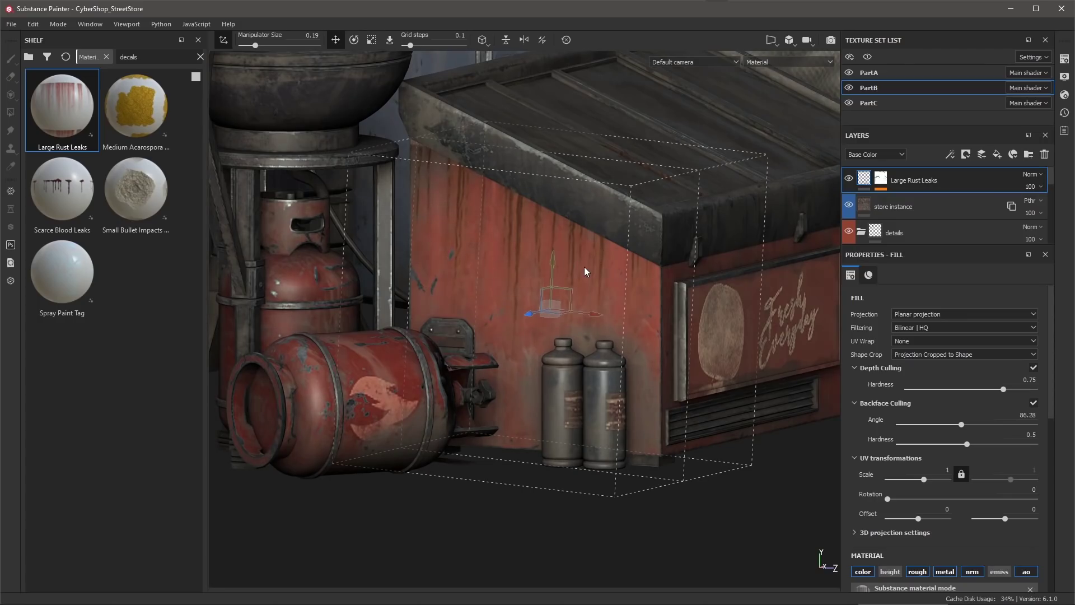
pyautogui.moveTo(565, 251)
pyautogui.keyDown('alt'); pyautogui.mouseDown()
pyautogui.moveTo(582, 272)
pyautogui.moveTo(551, 261)
pyautogui.mouseUp(); pyautogui.keyUp('alt')
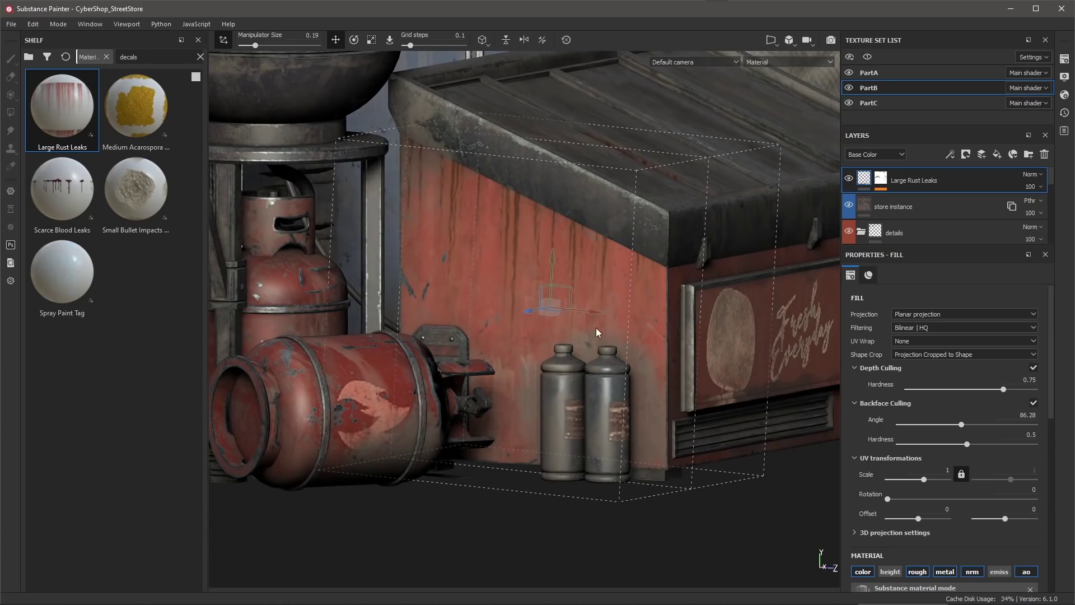
pyautogui.keyDown('alt'); pyautogui.moveTo(596, 327); pyautogui.dragTo(625, 343); pyautogui.keyUp('alt')
pyautogui.scroll(-5, 921, 438)
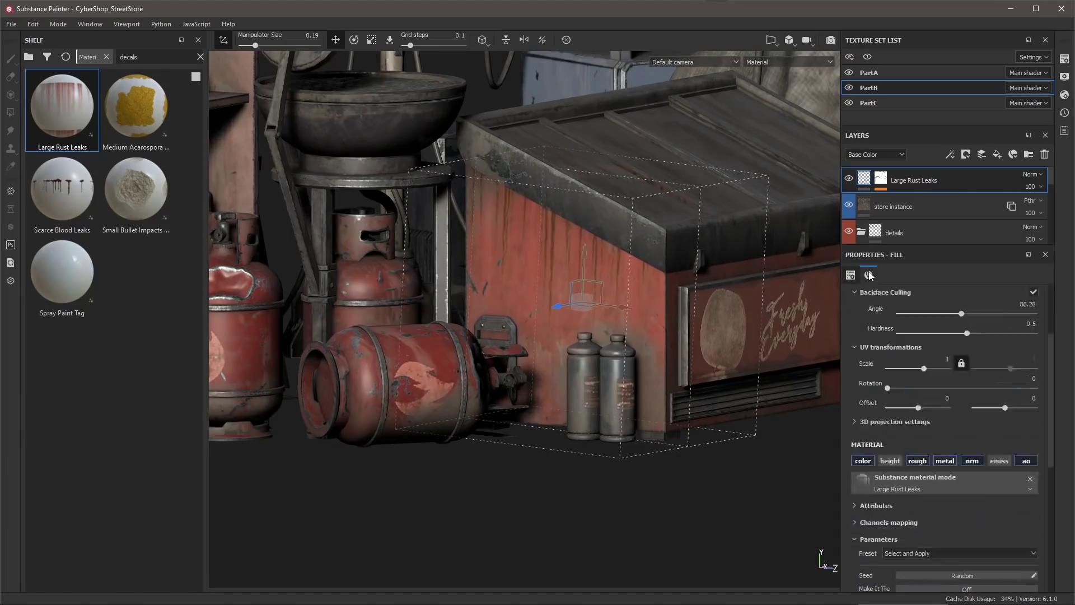
pyautogui.scroll(-2, 921, 438)
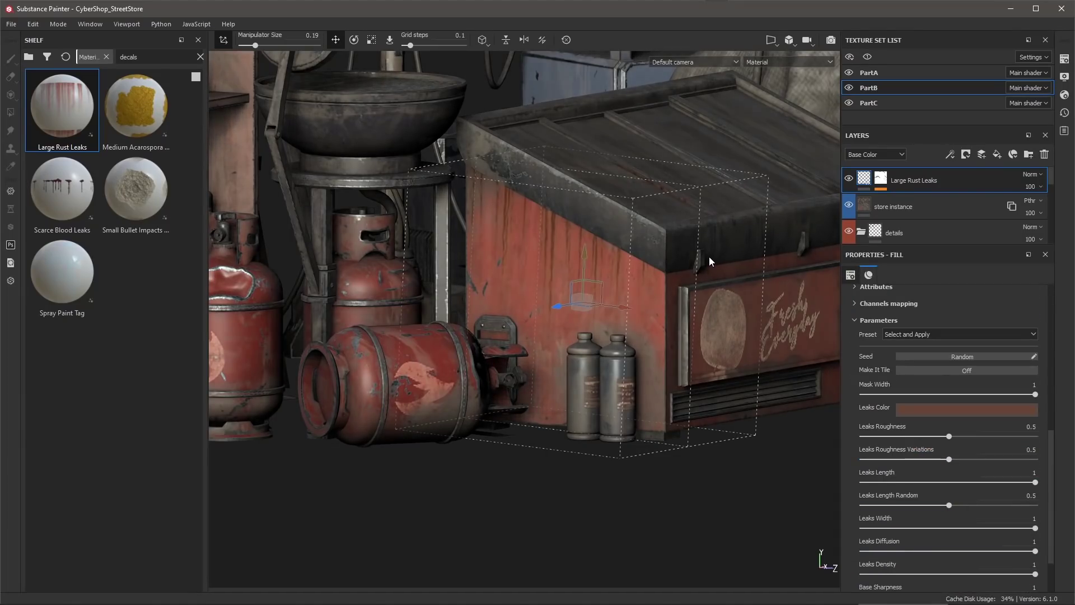
# Place the Spray Paint Tag material as a decal on the cabinet wall and reposition its projection.
pyautogui.keyDown('shift'); pyautogui.moveTo(659, 286); pyautogui.dragTo(503, 264, button='right'); pyautogui.keyUp('shift')
pyautogui.keyDown('alt'); pyautogui.moveTo(503, 263); pyautogui.dragTo(571, 349); pyautogui.keyUp('alt')
pyautogui.keyDown('alt'); pyautogui.moveTo(571, 348); pyautogui.dragTo(481, 170, button='right'); pyautogui.keyUp('alt')
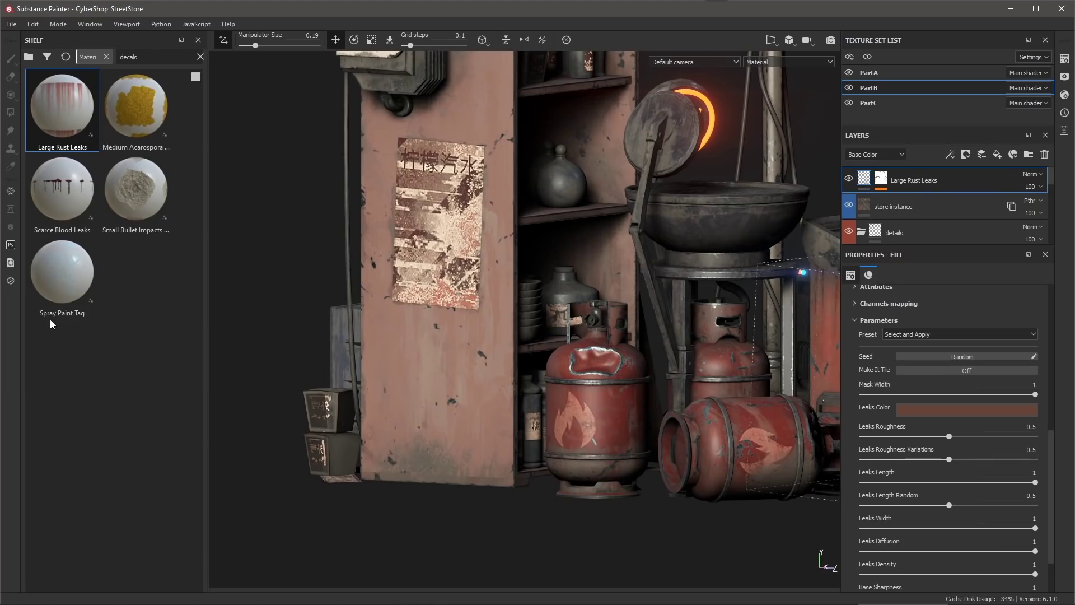
pyautogui.moveTo(47, 314)
pyautogui.moveTo(57, 270)
pyautogui.mouseDown()
pyautogui.moveTo(269, 358)
pyautogui.moveTo(413, 304)
pyautogui.moveTo(421, 344)
pyautogui.moveTo(435, 307)
pyautogui.moveTo(442, 358)
pyautogui.mouseUp()
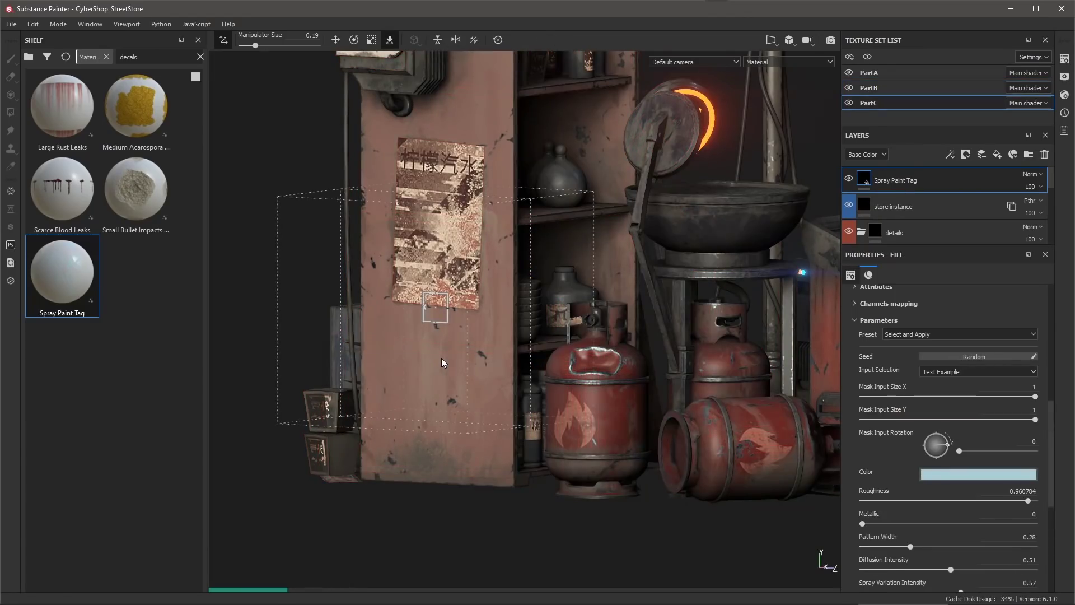
pyautogui.moveTo(437, 304); pyautogui.dragTo(459, 291)
# Rotate the YOUR TAG projection upright, scale it down, and slide it left along X.
pyautogui.press('e')
pyautogui.moveTo(448, 347); pyautogui.dragTo(472, 242)
pyautogui.press('r')
pyautogui.moveTo(435, 308); pyautogui.dragTo(386, 321)
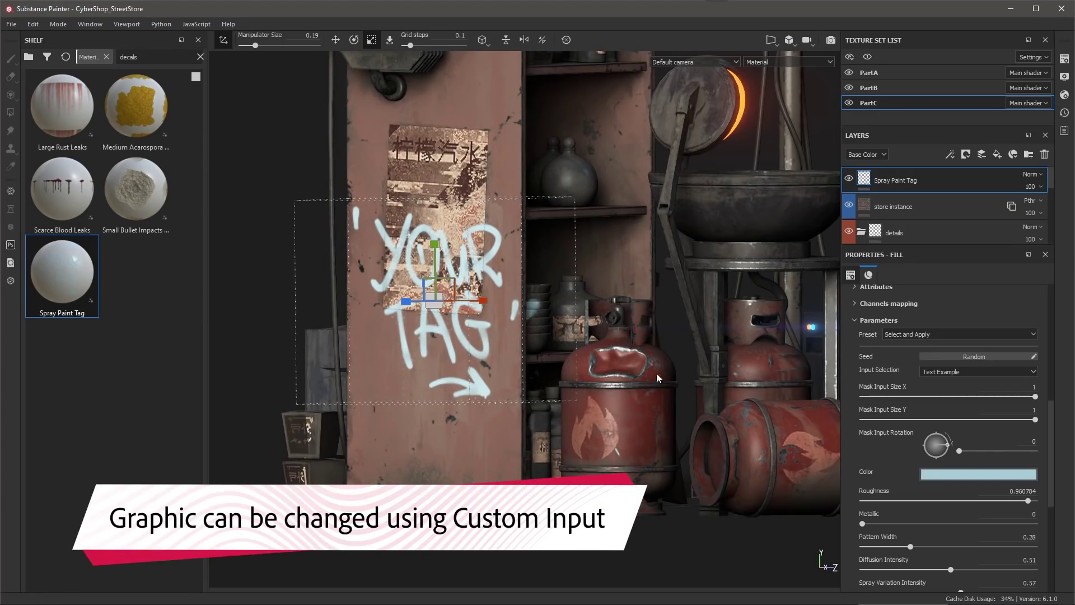
pyautogui.scroll(6, 657, 371)
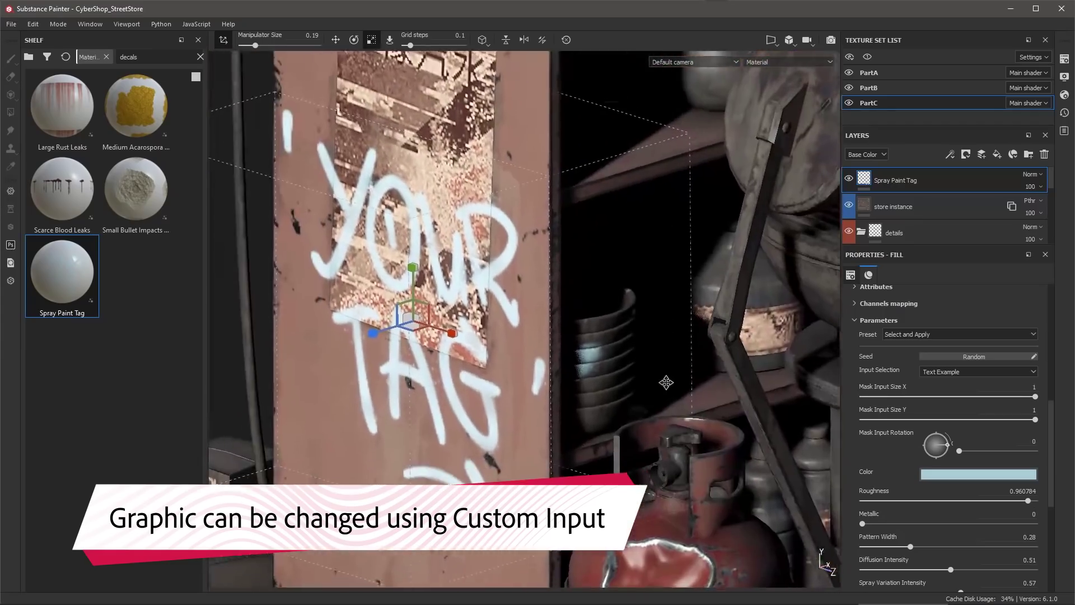
pyautogui.scroll(-3, 666, 382)
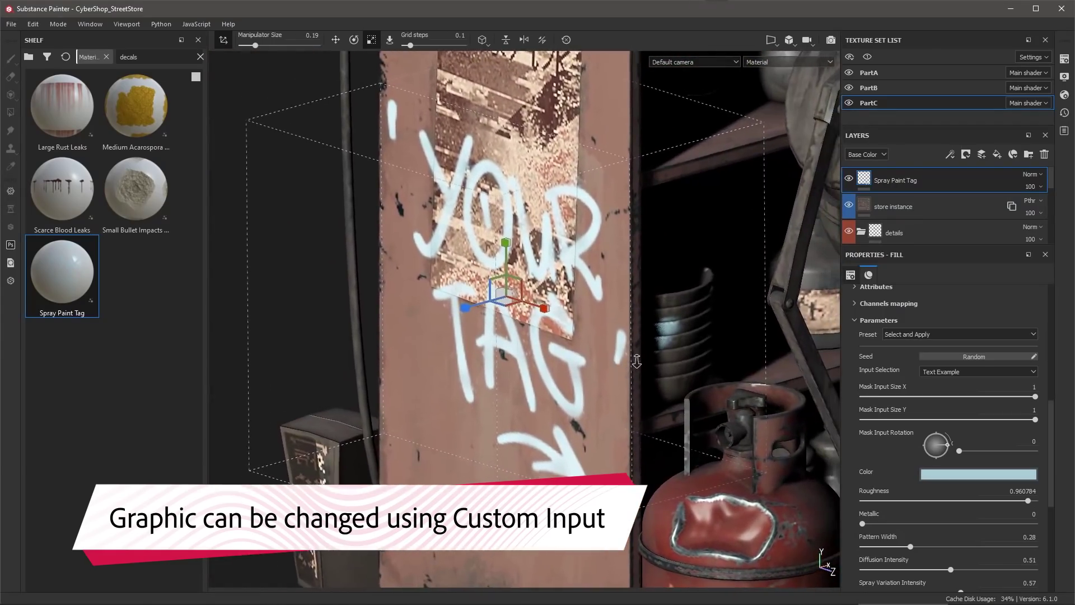
pyautogui.scroll(-1, 637, 361)
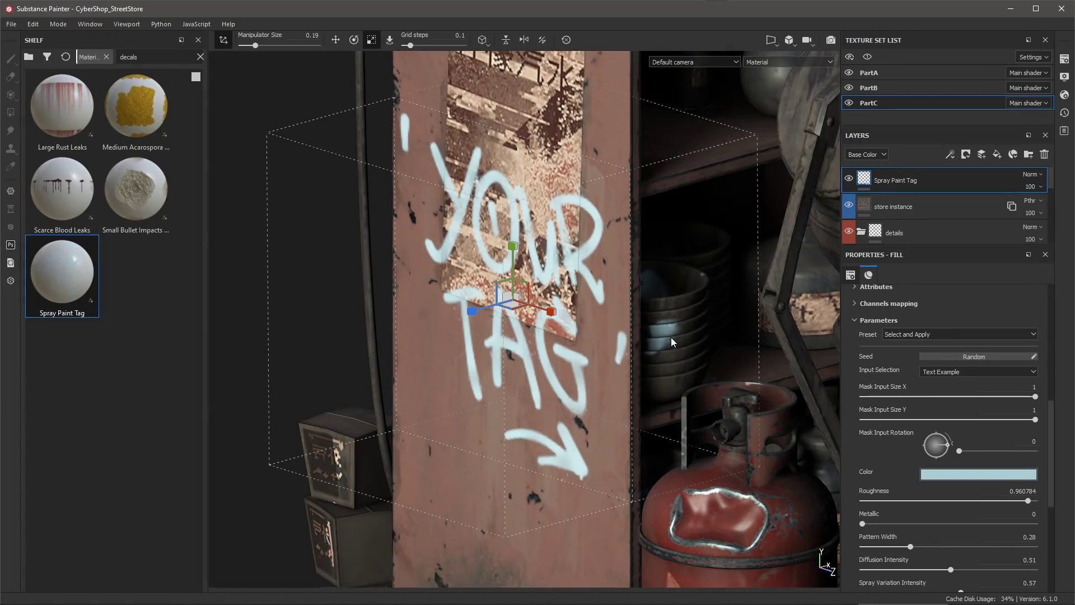
pyautogui.press('w')
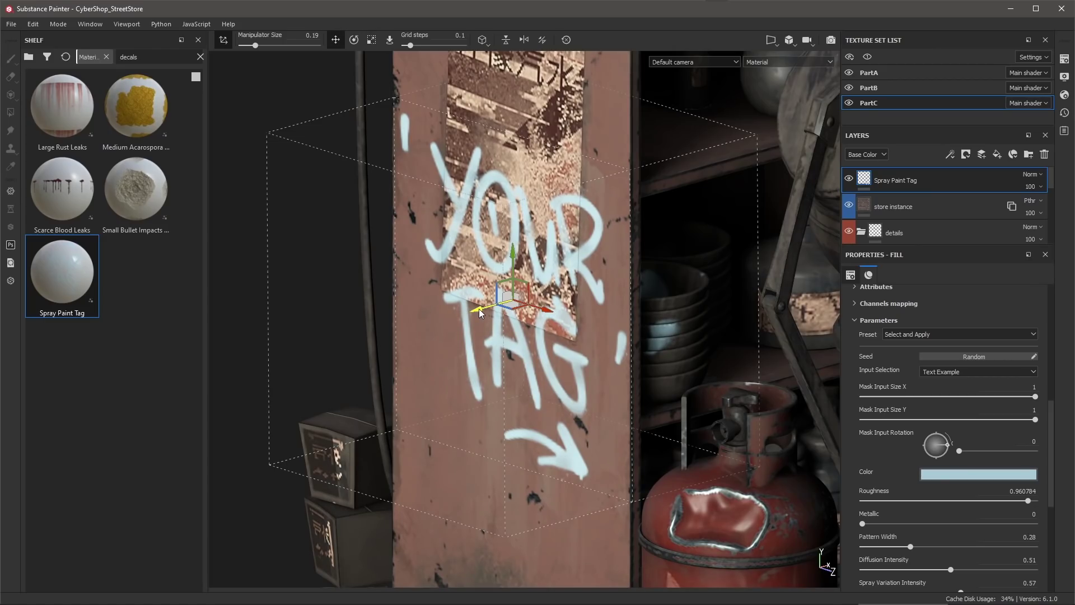
pyautogui.moveTo(480, 311); pyautogui.dragTo(389, 338)
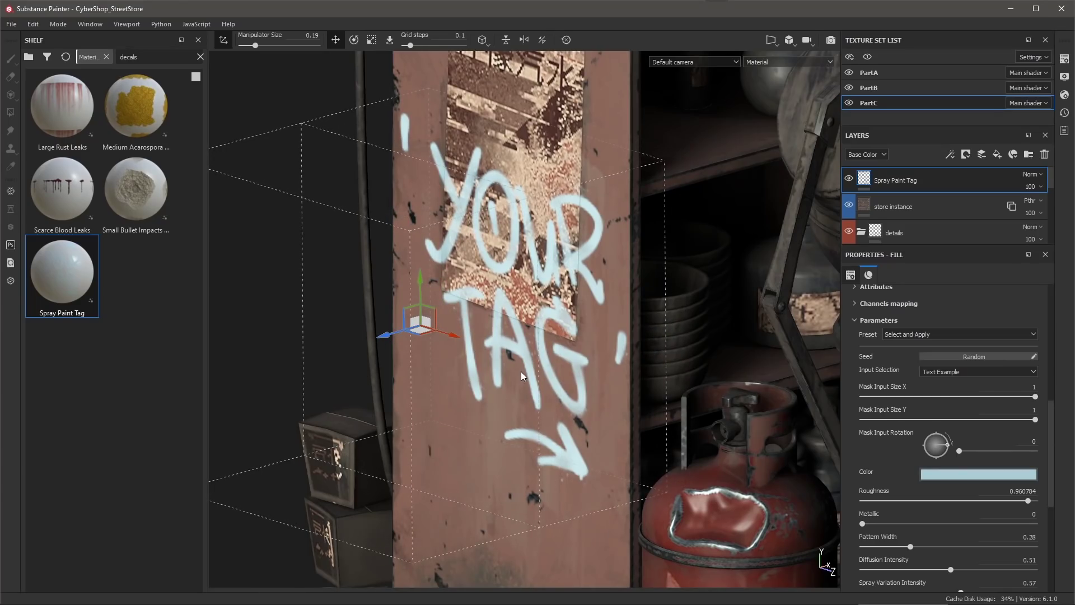
pyautogui.keyDown('alt'); pyautogui.moveTo(543, 375); pyautogui.dragTo(633, 409); pyautogui.keyUp('alt')
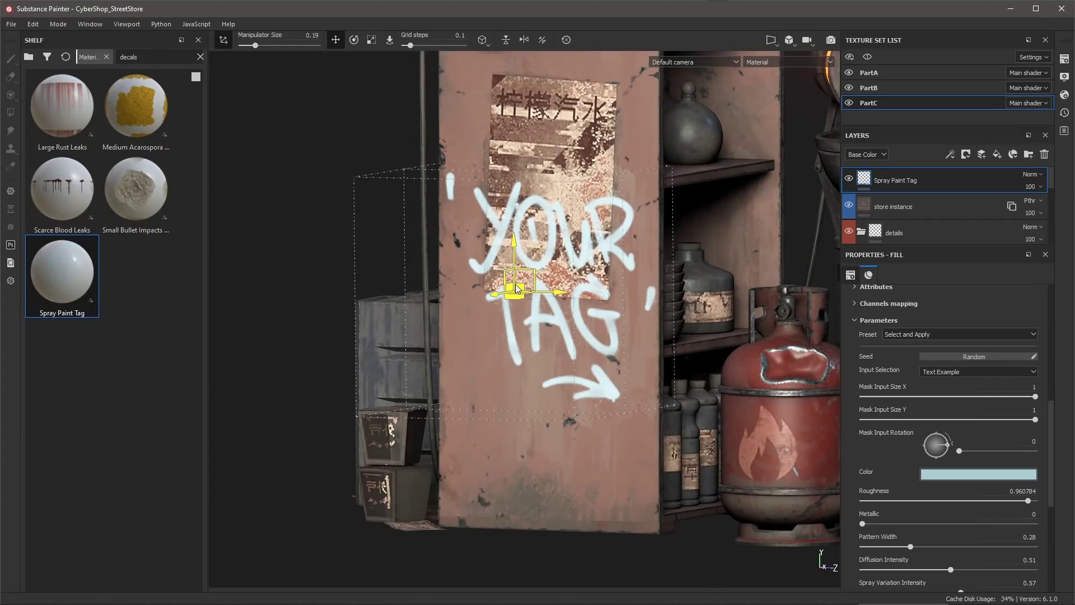
# Add a white mask with a Fill effect to the Spray Paint Tag layer.
pyautogui.rightClick(933, 174)
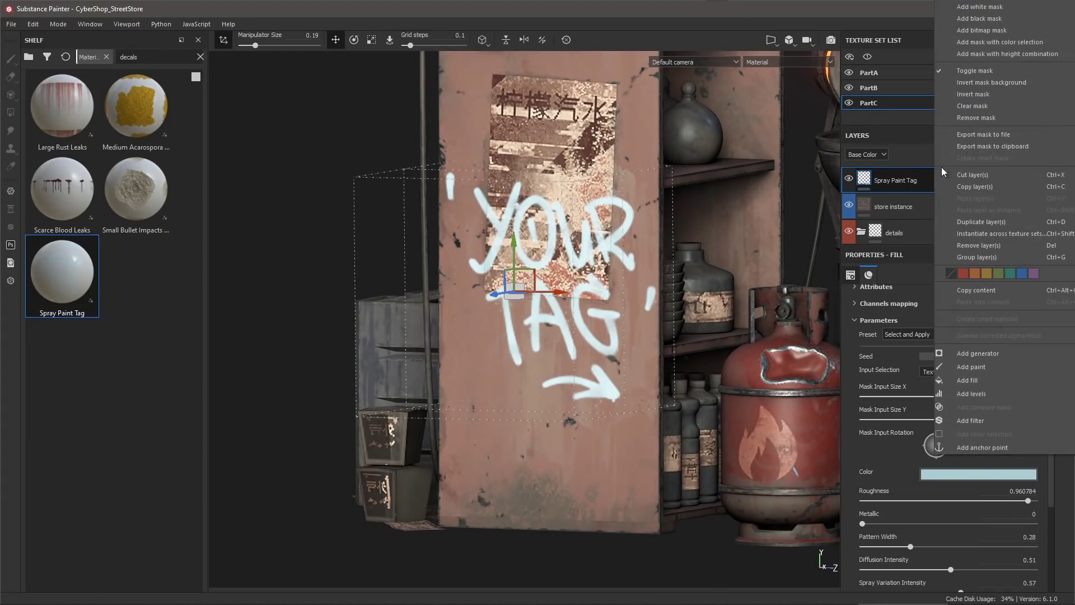
pyautogui.click(980, 7)
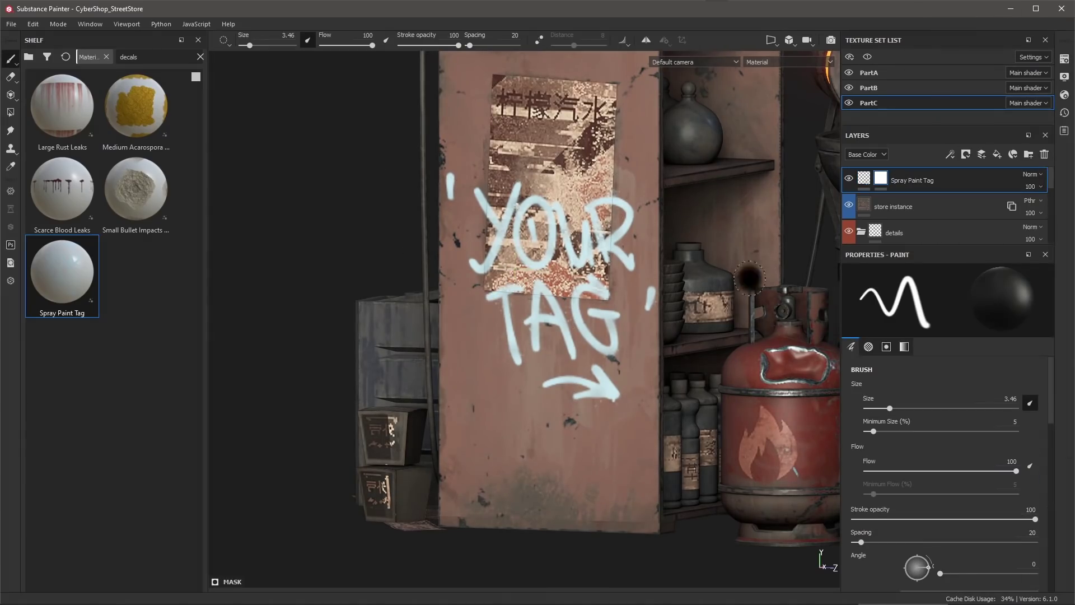
pyautogui.click(951, 155)
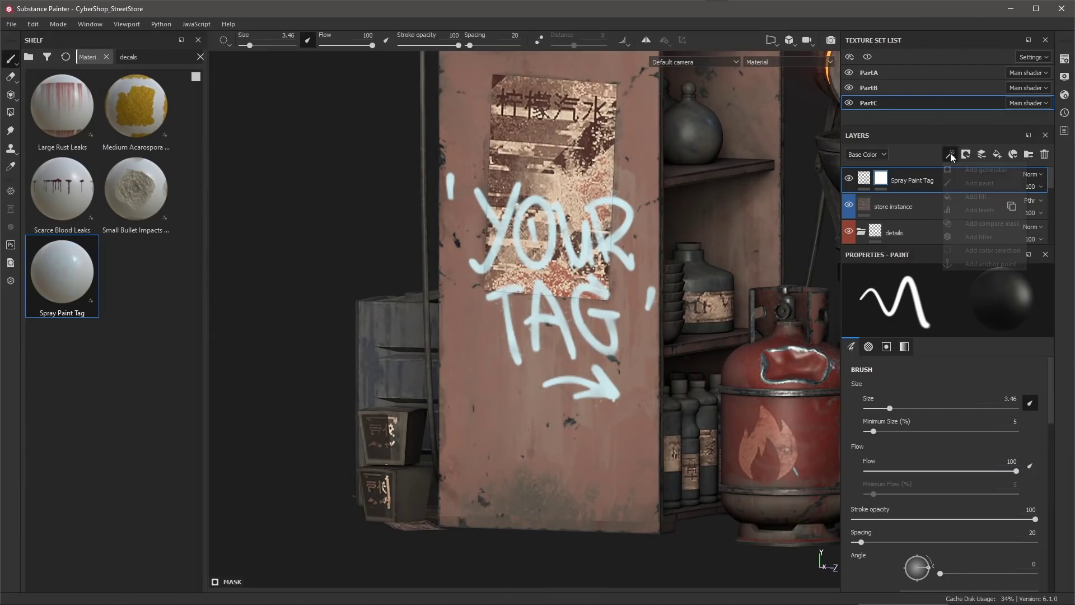
pyautogui.click(971, 198)
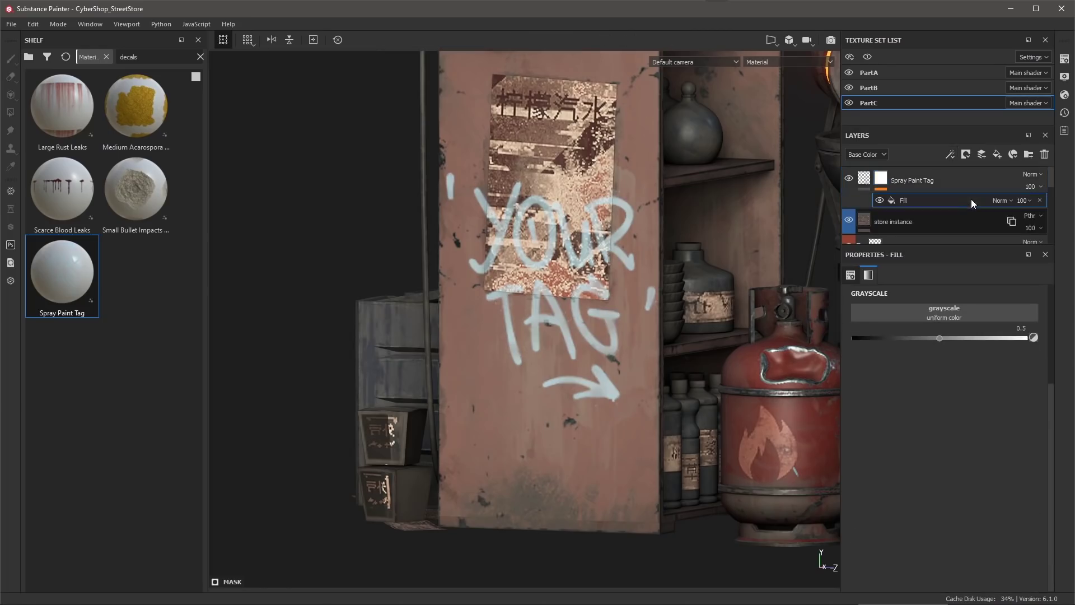
# Use Grunge Dirt Scratched as the mask fill texture with Contrast 0.95 and Balance 0.52.
pyautogui.click(859, 314)
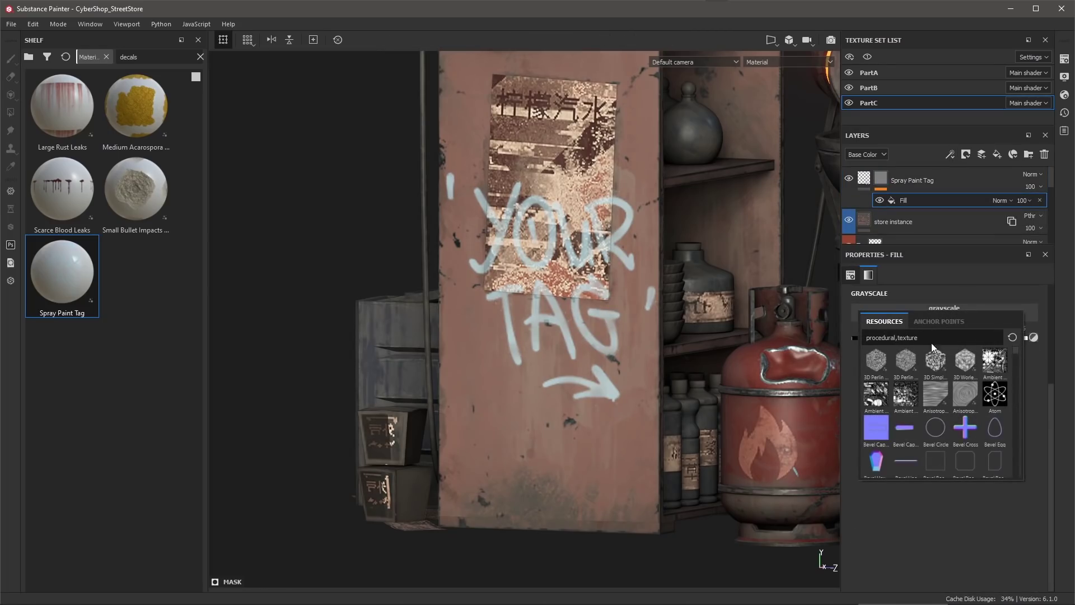
pyautogui.write('grunge')
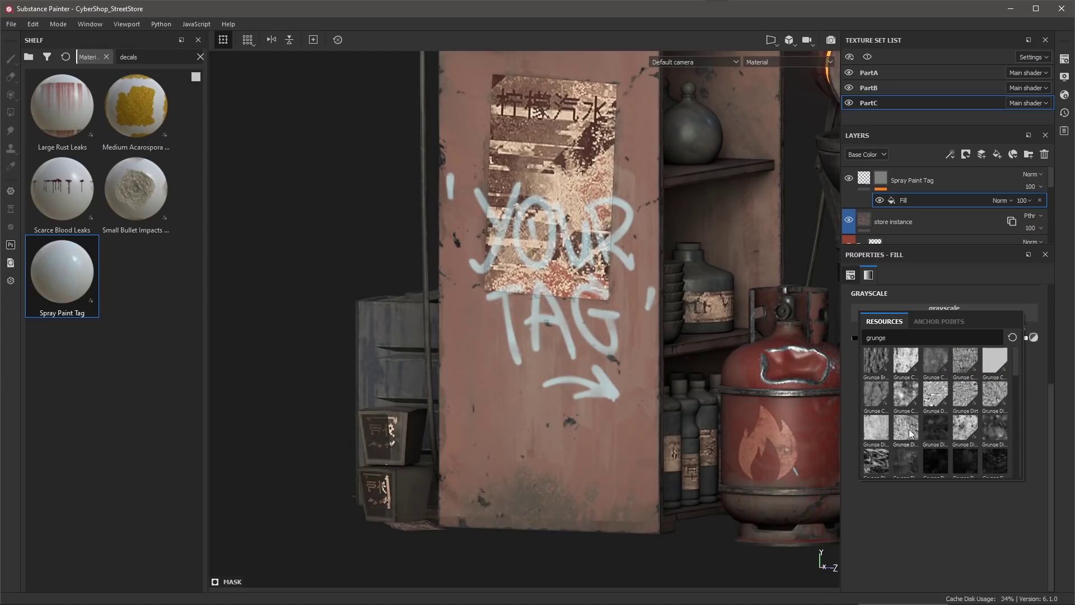
pyautogui.click(961, 430)
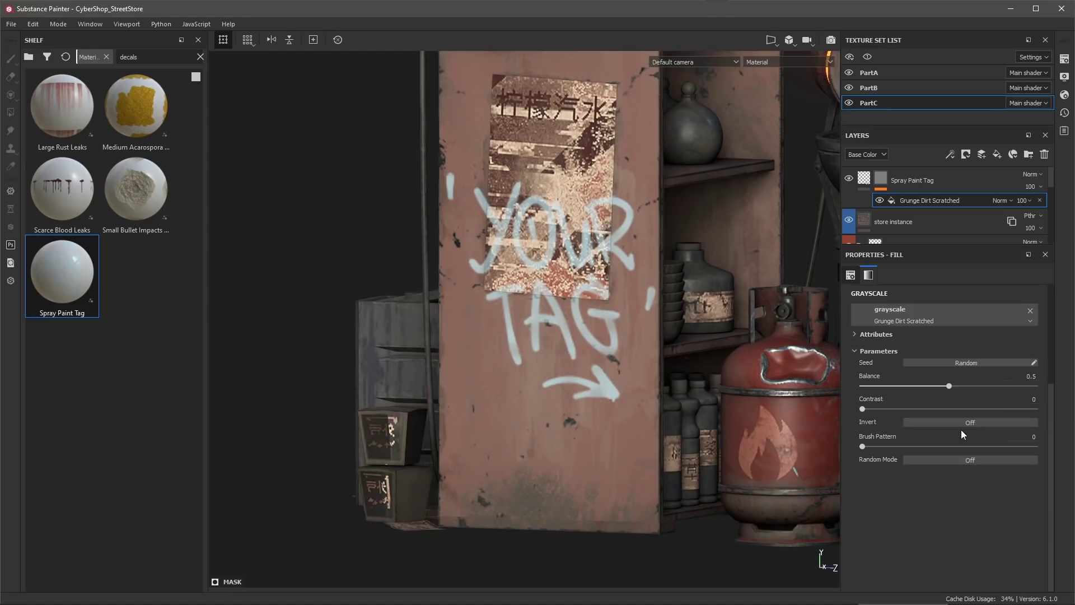
pyautogui.moveTo(884, 408); pyautogui.dragTo(1023, 410)
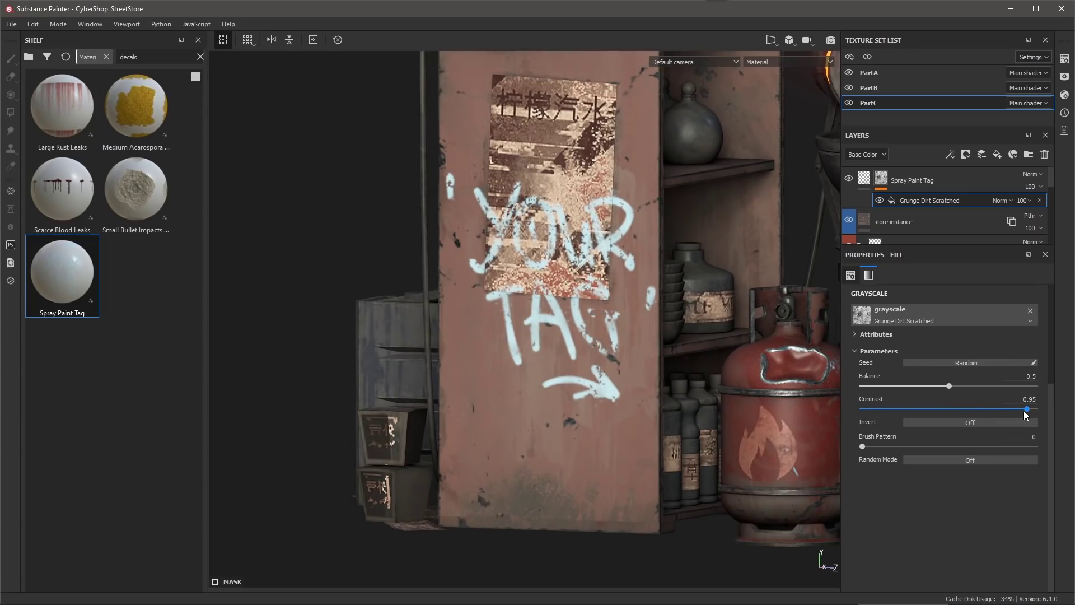
pyautogui.moveTo(951, 387)
pyautogui.mouseDown()
pyautogui.moveTo(927, 385)
pyautogui.moveTo(986, 389)
pyautogui.moveTo(950, 389)
pyautogui.mouseUp()
# On the Spray Paint Tag layer, lengthen the paint leaks to 0.93 and raise leak density to 1.
pyautogui.click(863, 180)
pyautogui.moveTo(547, 305); pyautogui.dragTo(553, 278, button='middle')
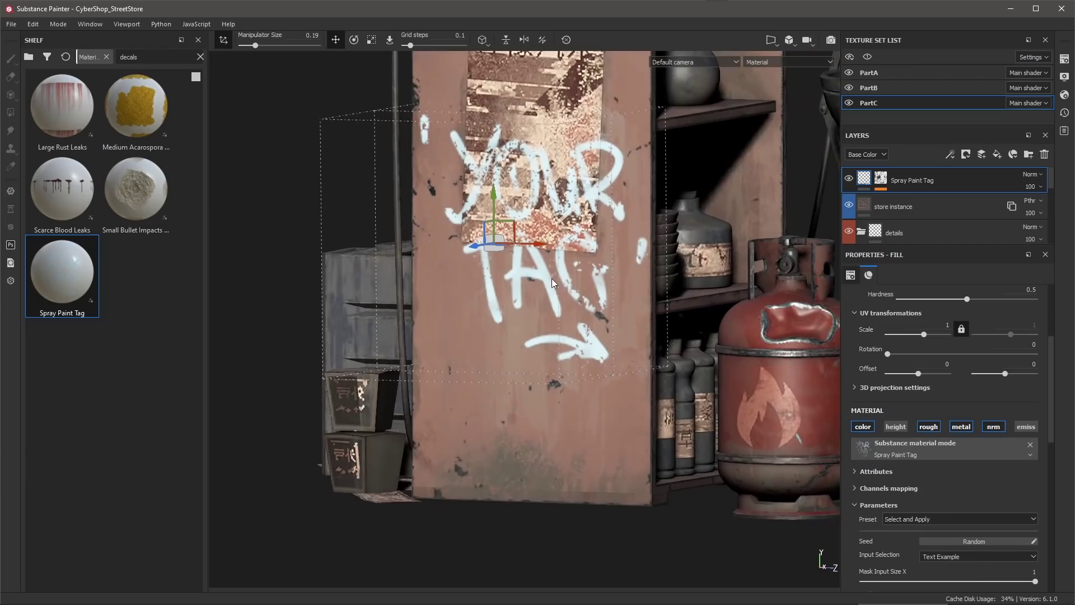
pyautogui.scroll(-3, 912, 336)
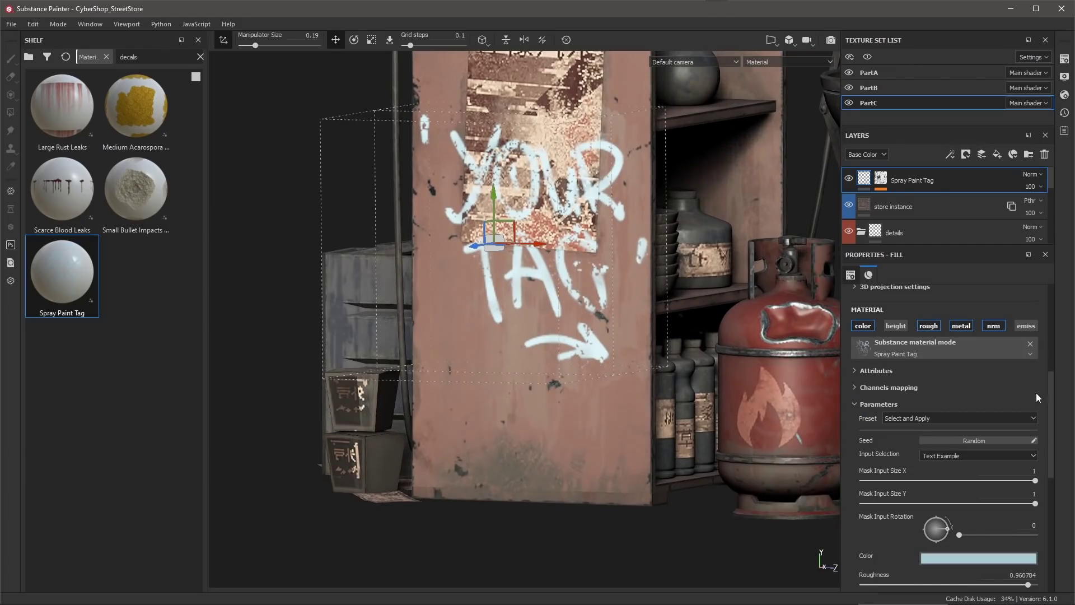
pyautogui.moveTo(1052, 384); pyautogui.dragTo(1058, 477)
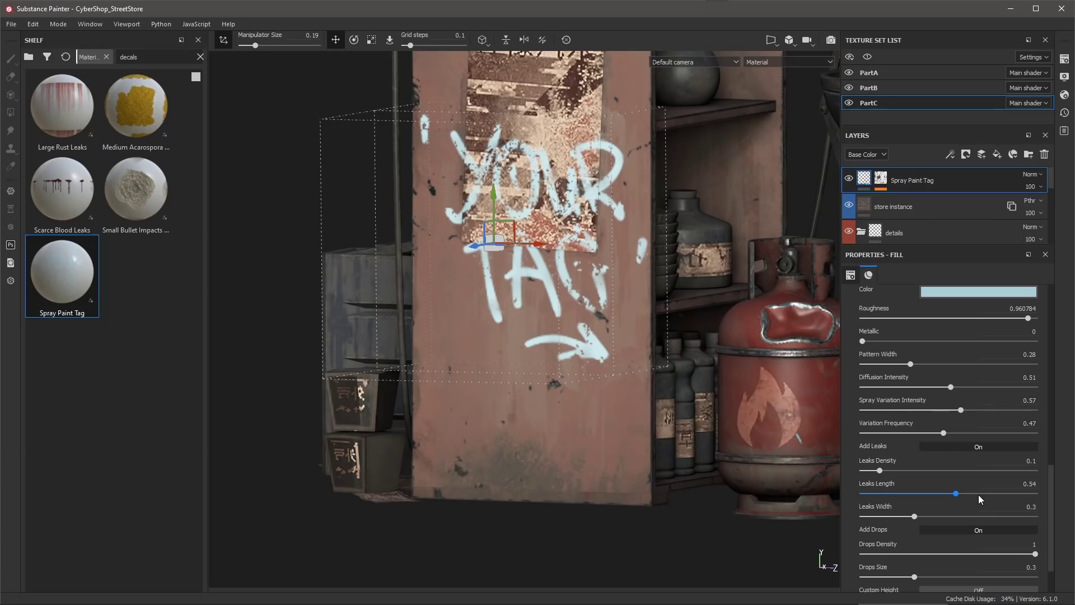
pyautogui.moveTo(958, 493); pyautogui.dragTo(1035, 497)
pyautogui.moveTo(878, 473); pyautogui.dragTo(1042, 485)
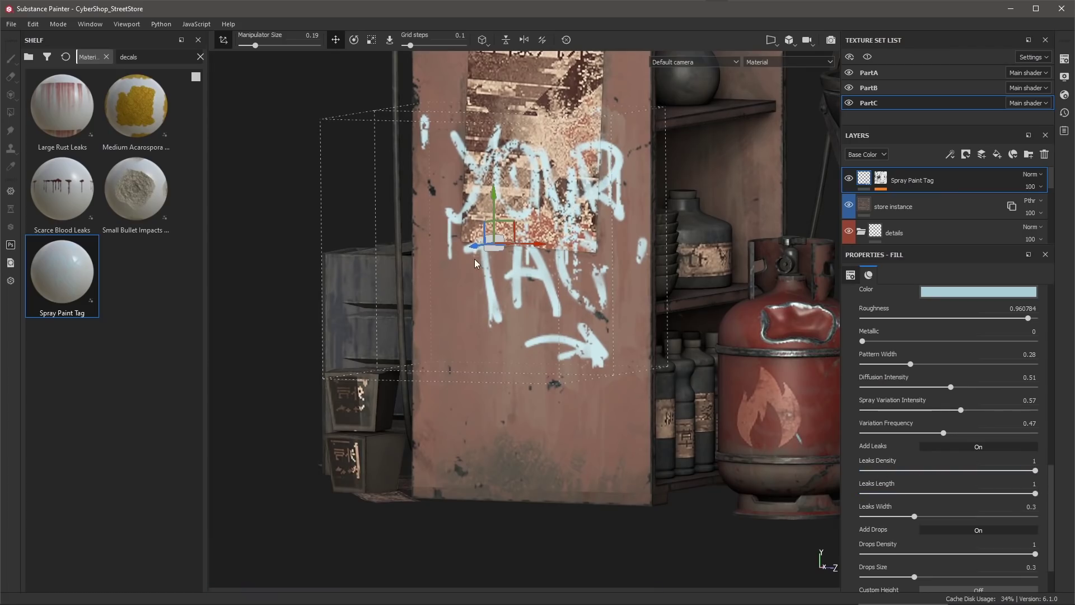
# On the tag's mask, set the Grunge Dirt Scratched fill balance to 0.73.
pyautogui.keyDown('alt'); pyautogui.moveTo(475, 263); pyautogui.dragTo(572, 313); pyautogui.keyUp('alt')
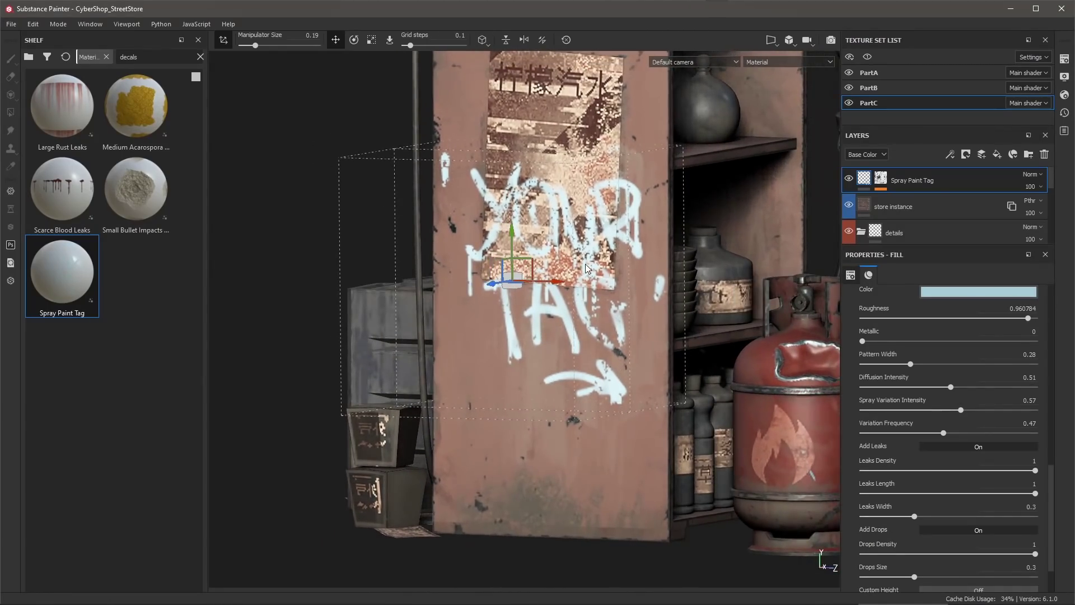
pyautogui.click(879, 183)
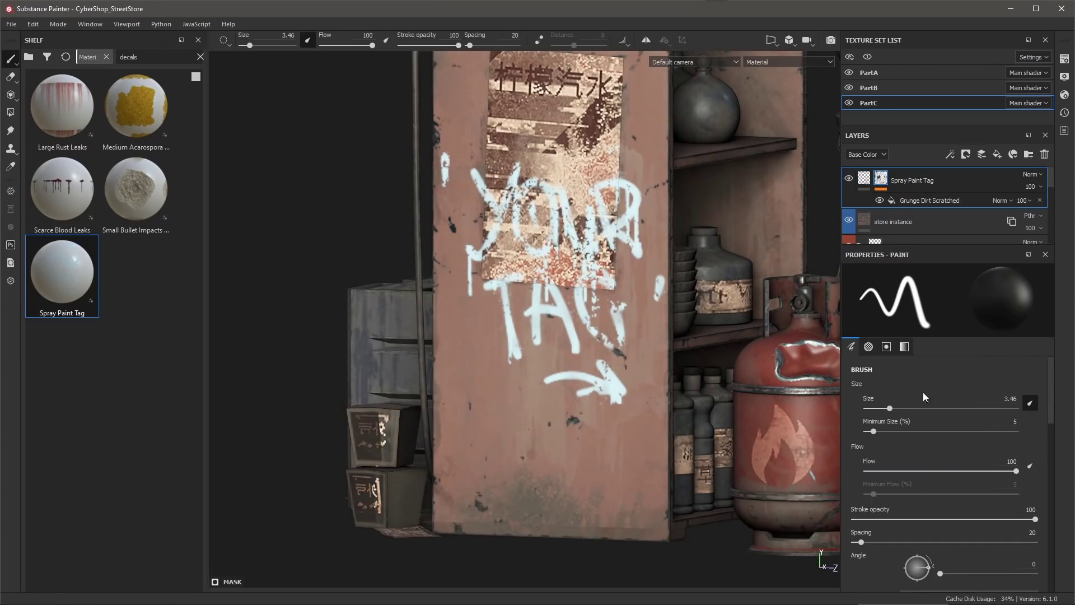
pyautogui.click(903, 346)
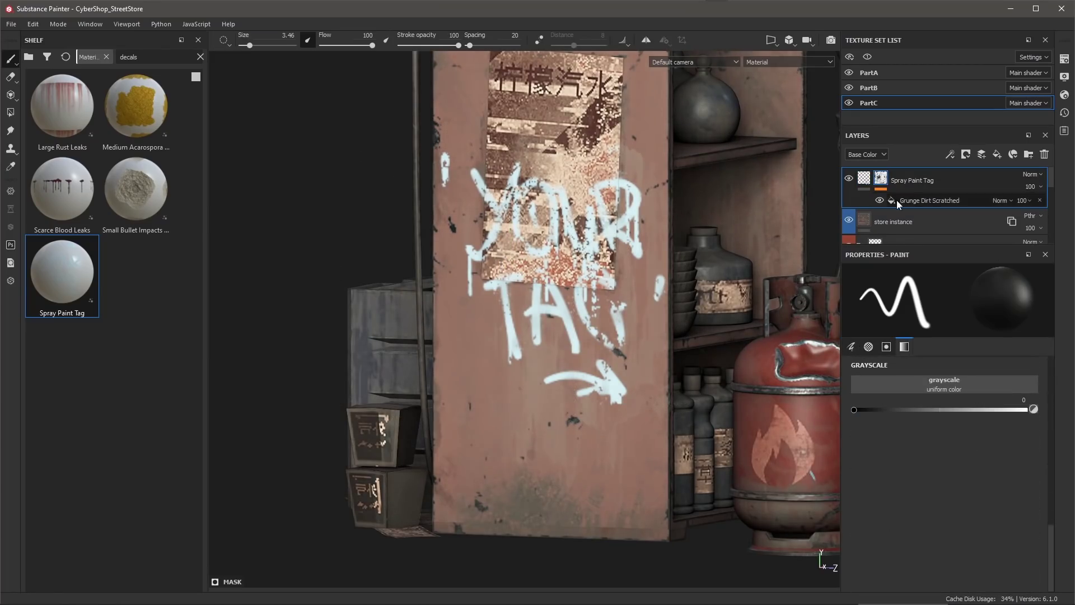
pyautogui.click(917, 200)
pyautogui.moveTo(952, 386); pyautogui.dragTo(988, 399)
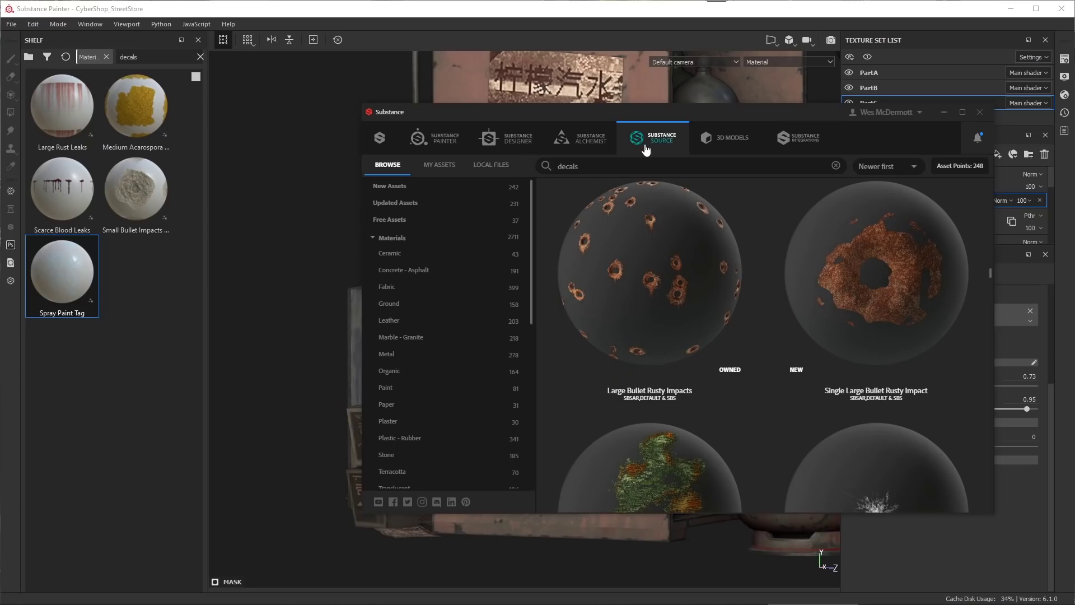
# Send Large Bullet Rusty Impacts from Substance Source to Painter, then return to Painter.
pyautogui.moveTo(758, 343)
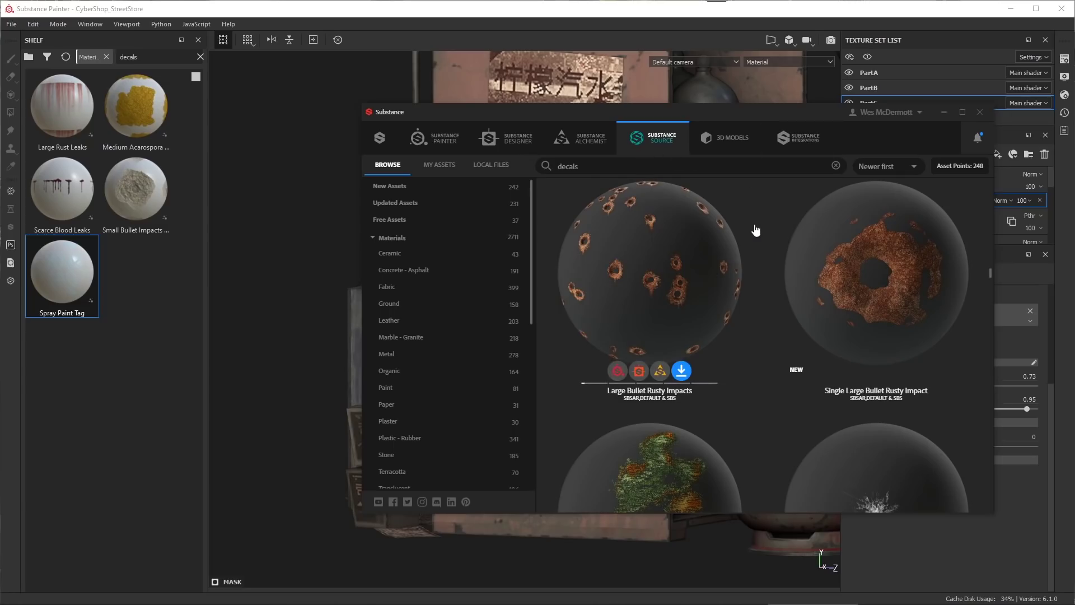
pyautogui.moveTo(775, 259)
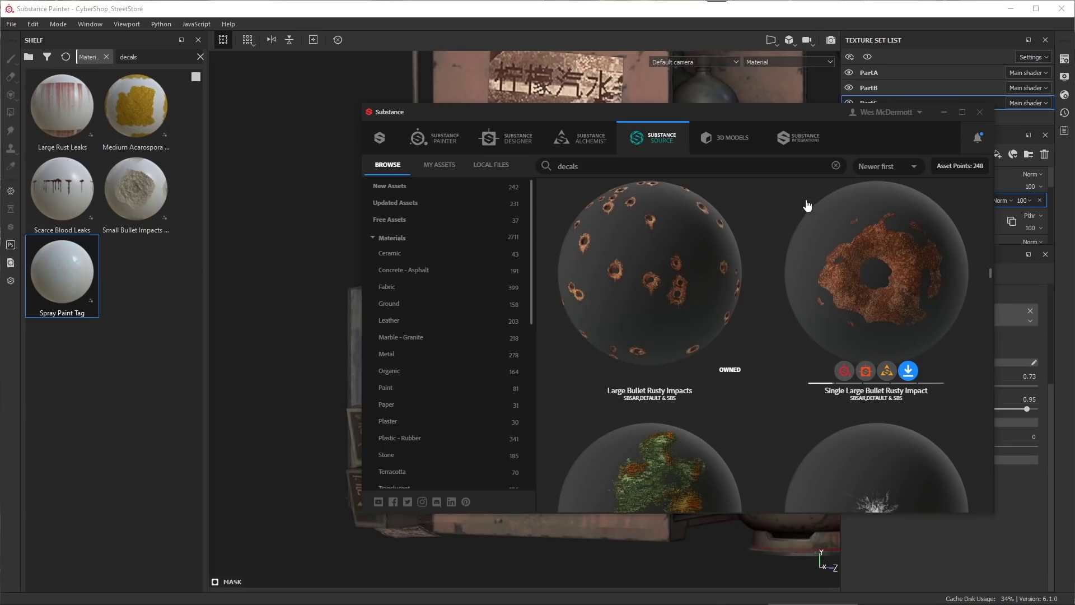
pyautogui.moveTo(612, 252)
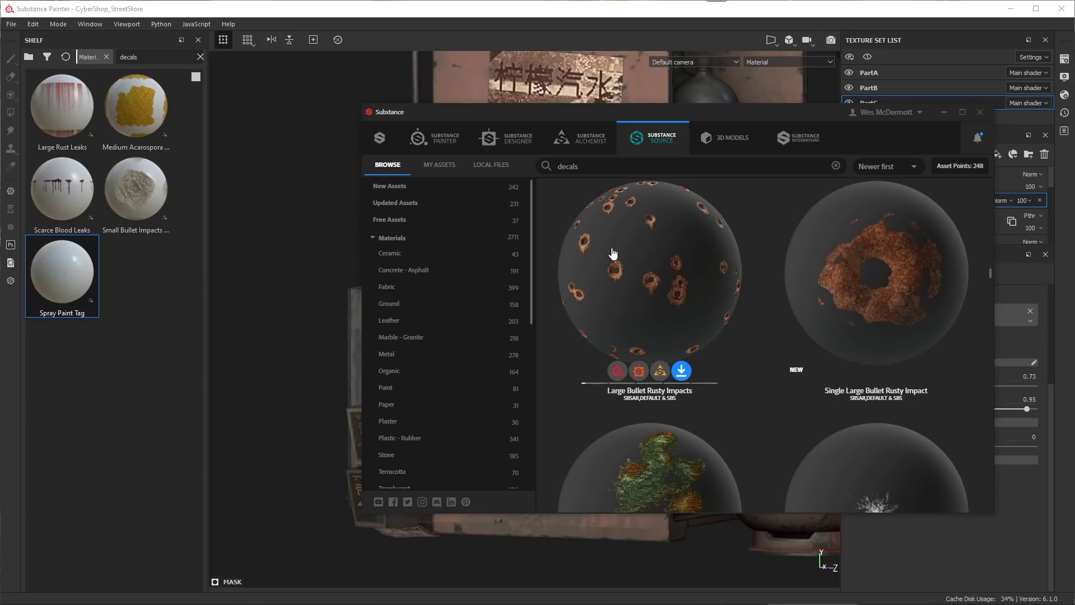
pyautogui.click(617, 373)
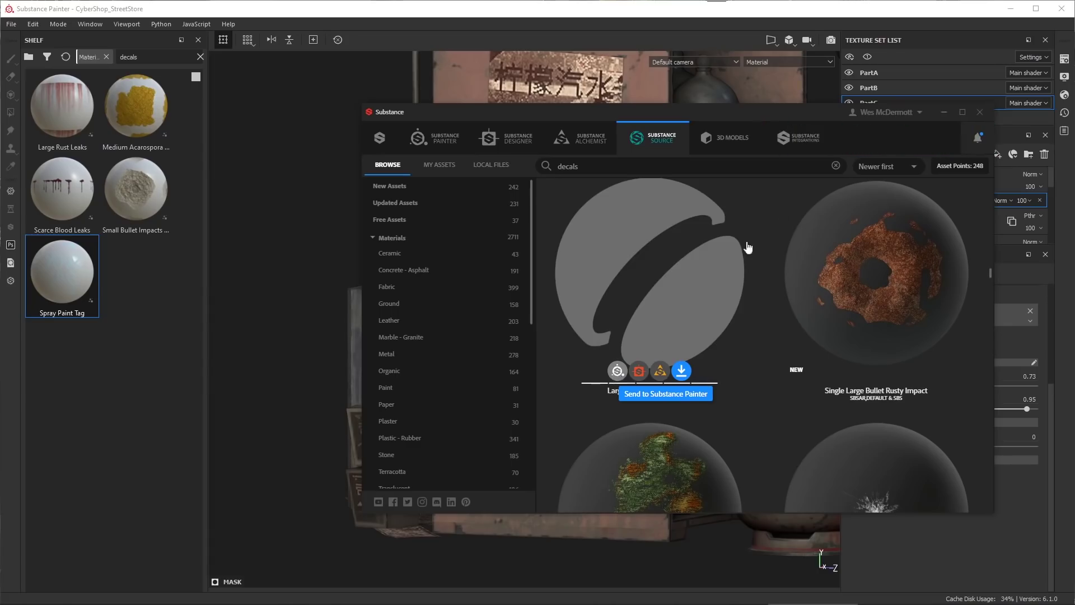
pyautogui.click(944, 112)
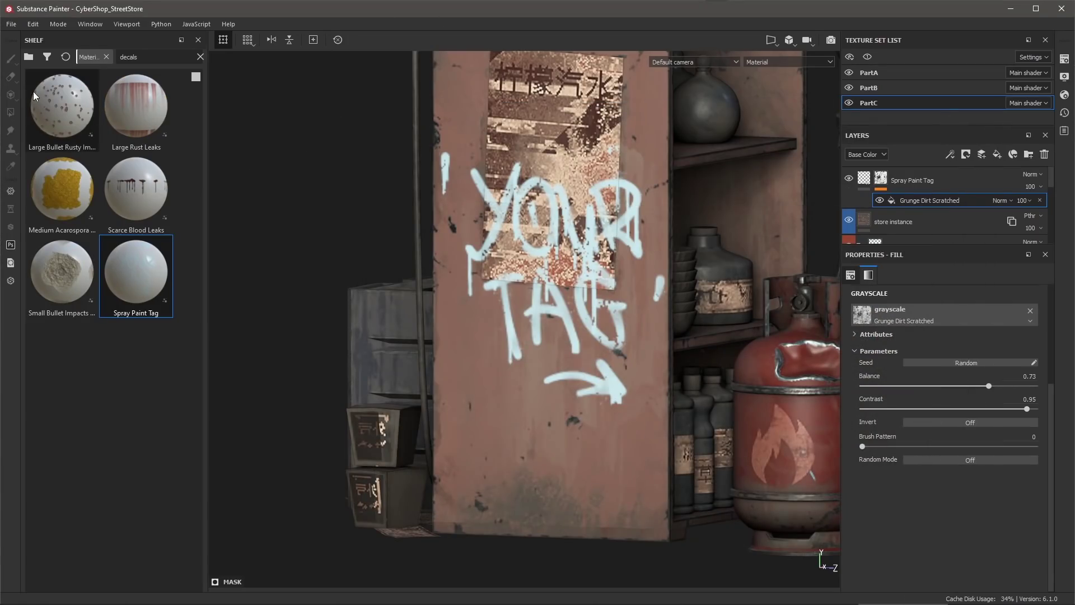
# Drop Large Bullet Rusty Impacts onto the store wall and shrink its projection box.
pyautogui.moveTo(68, 103)
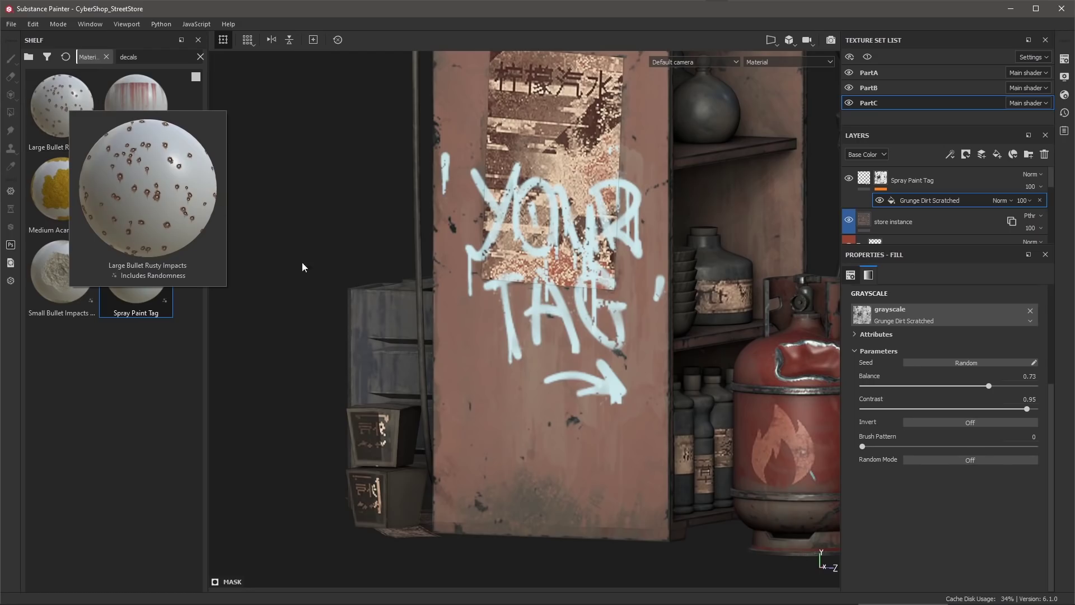
pyautogui.keyDown('alt'); pyautogui.moveTo(451, 312); pyautogui.dragTo(451, 280); pyautogui.keyUp('alt')
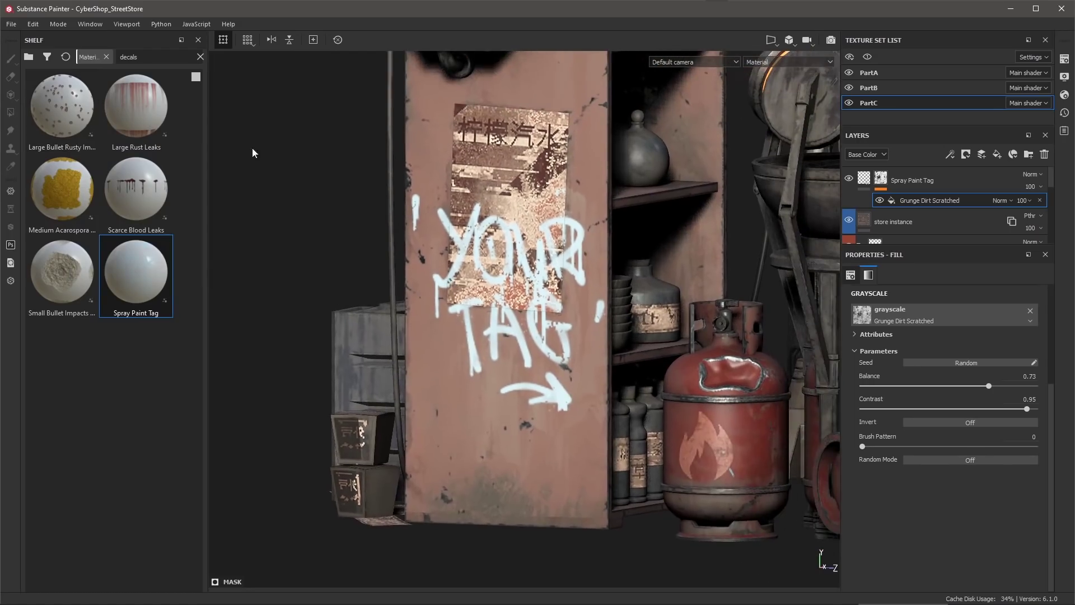
pyautogui.moveTo(57, 105); pyautogui.dragTo(518, 250)
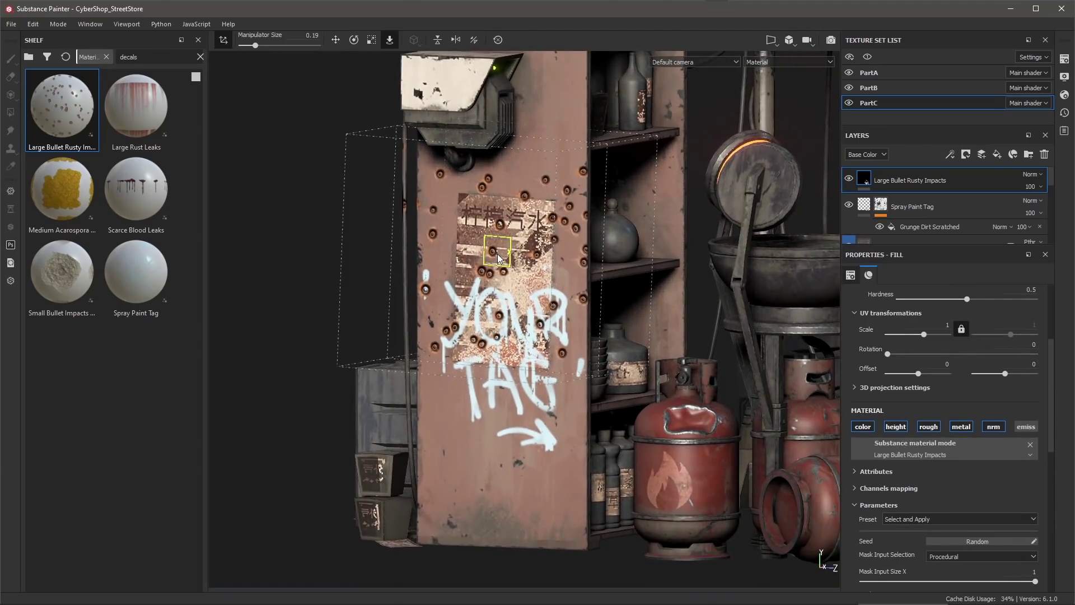
pyautogui.press('r')
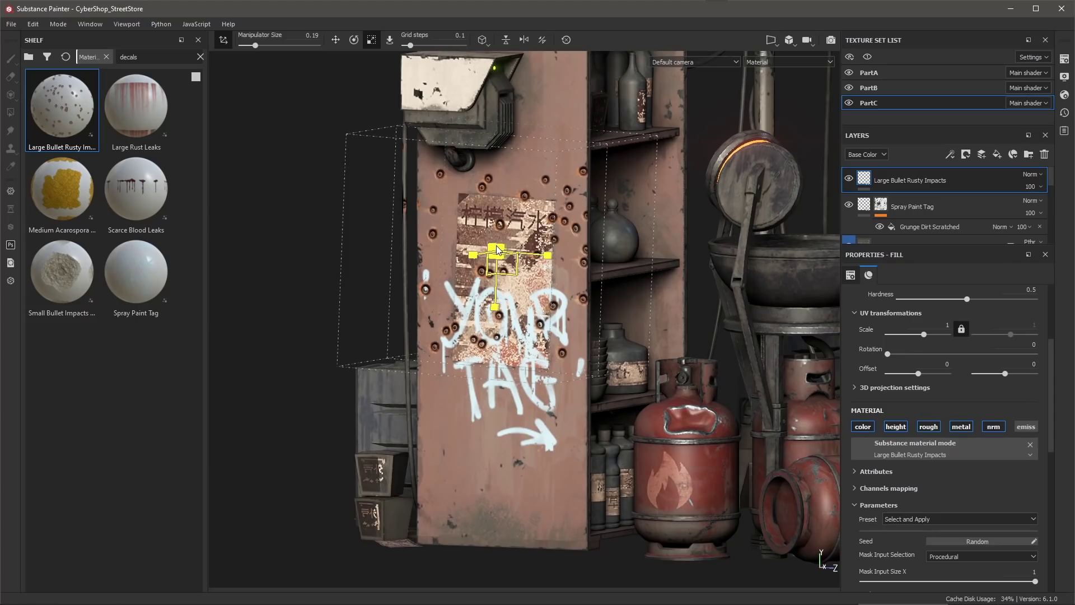
pyautogui.moveTo(485, 256); pyautogui.dragTo(544, 295)
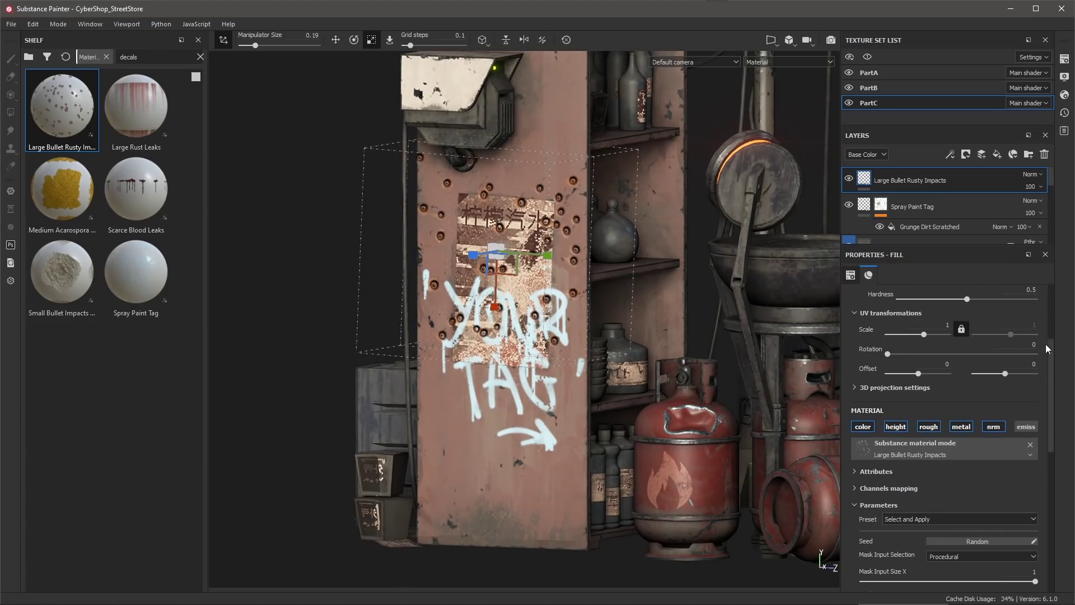
# Set the bullet decal's mask size to 0.75 × 0.55 and shift it left on the wall.
pyautogui.scroll(-10, 922, 408)
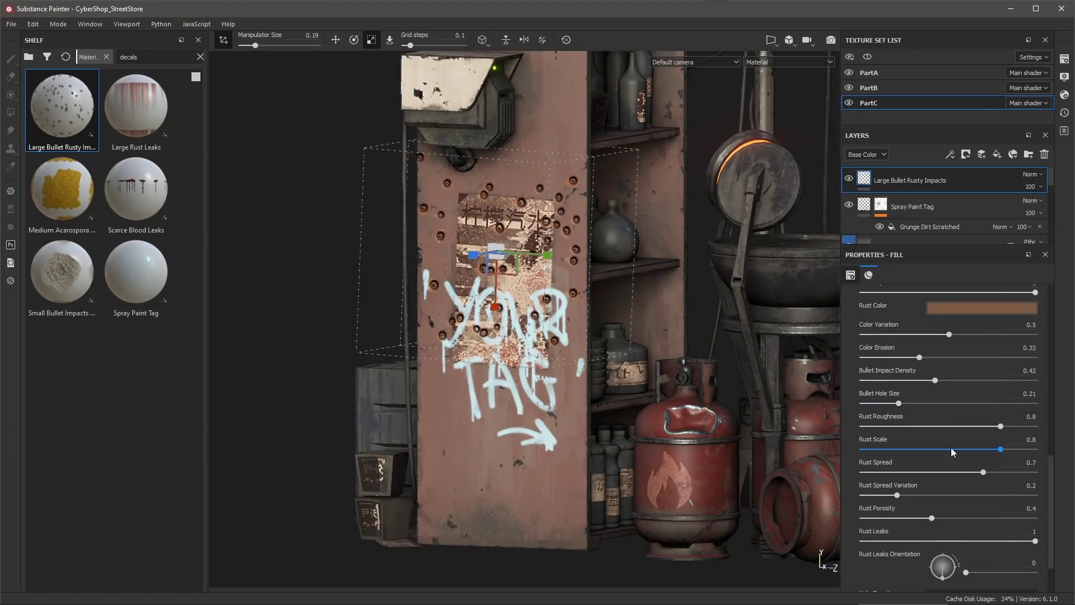
pyautogui.scroll(2, 950, 447)
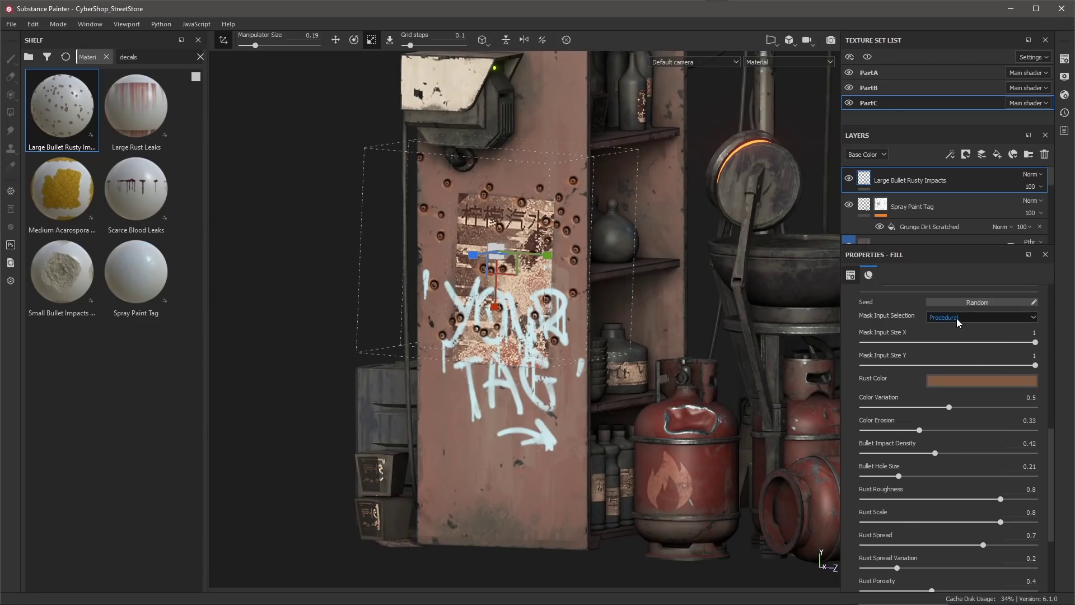
pyautogui.moveTo(1036, 342); pyautogui.dragTo(957, 366)
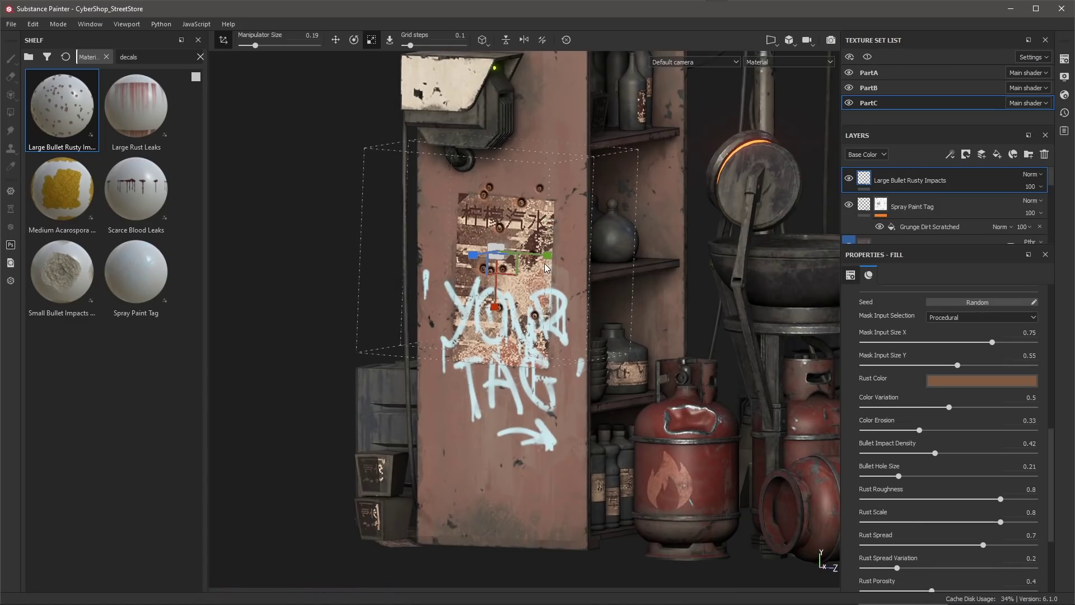
pyautogui.press('w')
pyautogui.moveTo(534, 258); pyautogui.dragTo(492, 259)
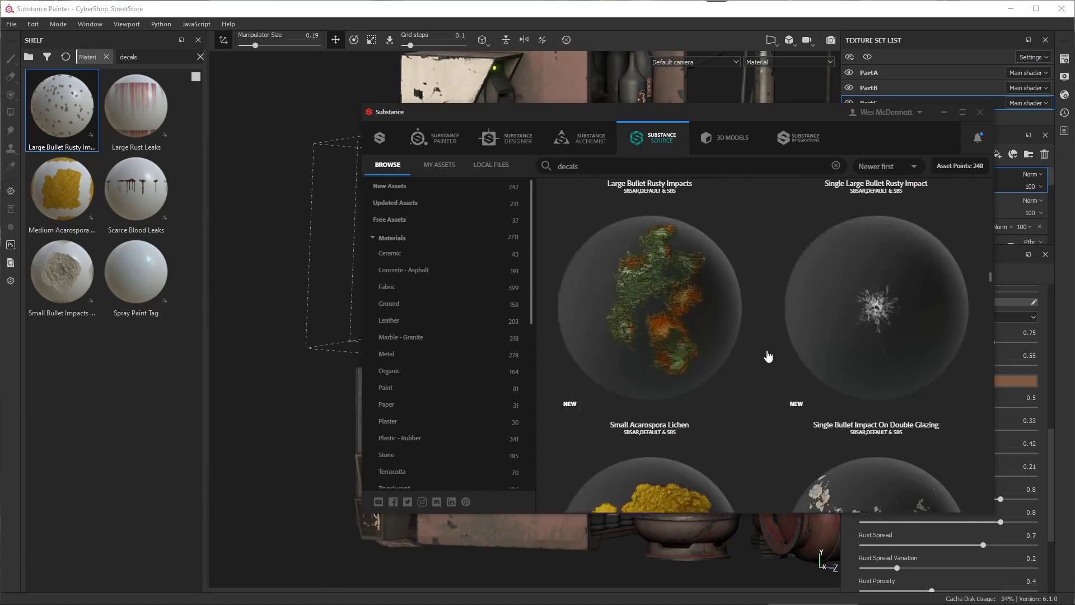
# Send Light Road Collapse from the Source decal results to Painter, then return to Painter.
pyautogui.scroll(-15, 768, 357)
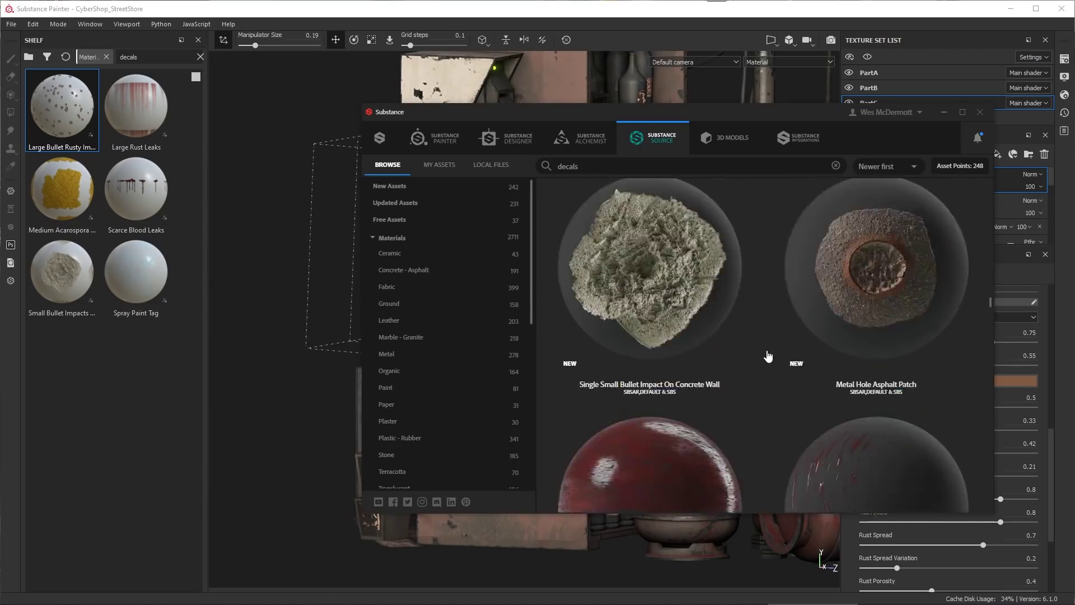
pyautogui.scroll(-10, 767, 359)
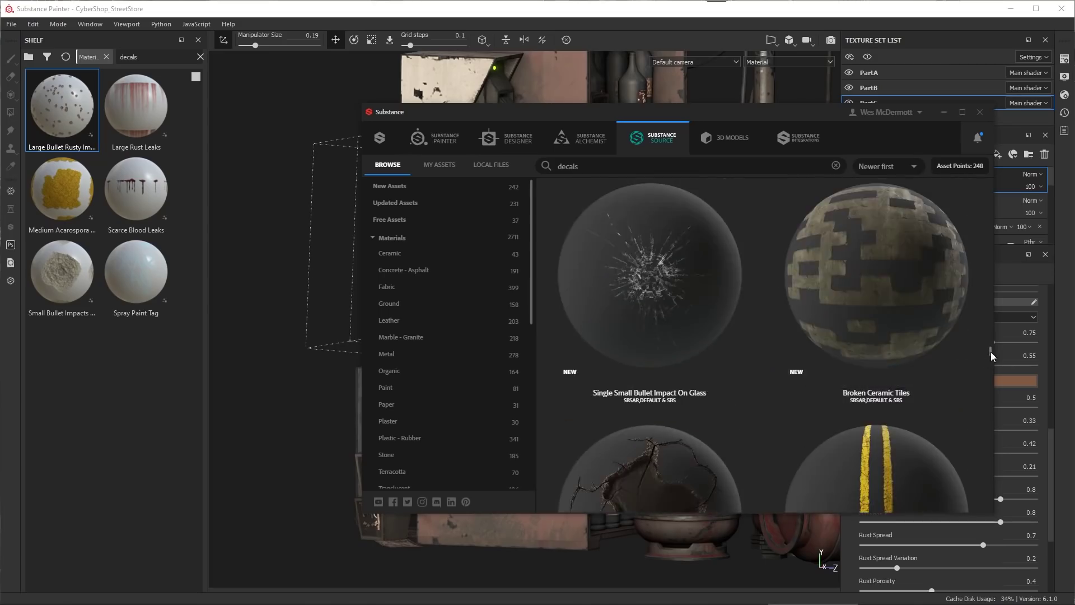
pyautogui.click(617, 394)
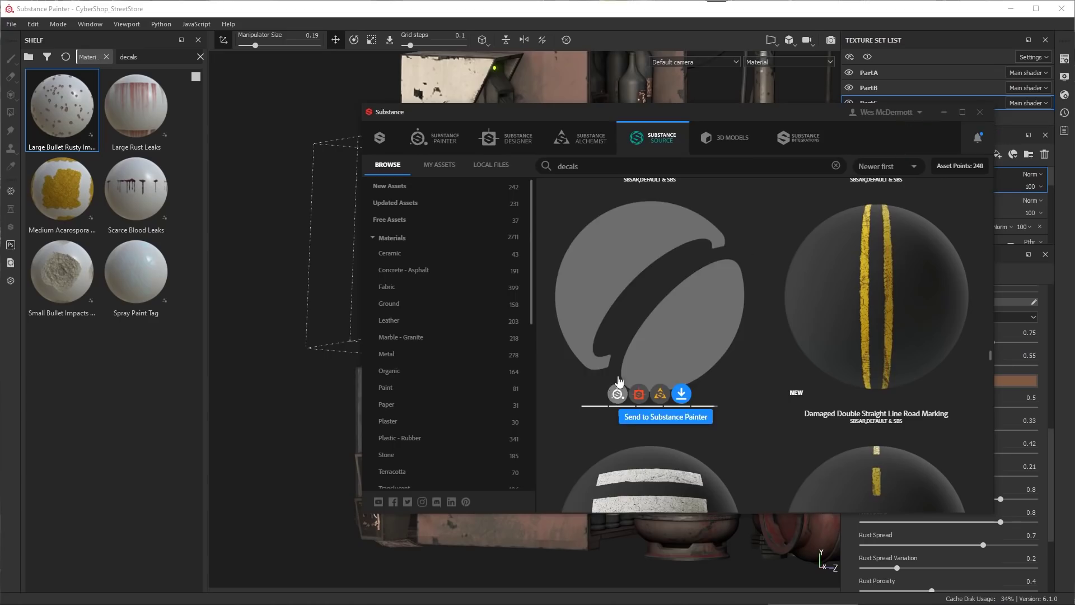
pyautogui.click(943, 112)
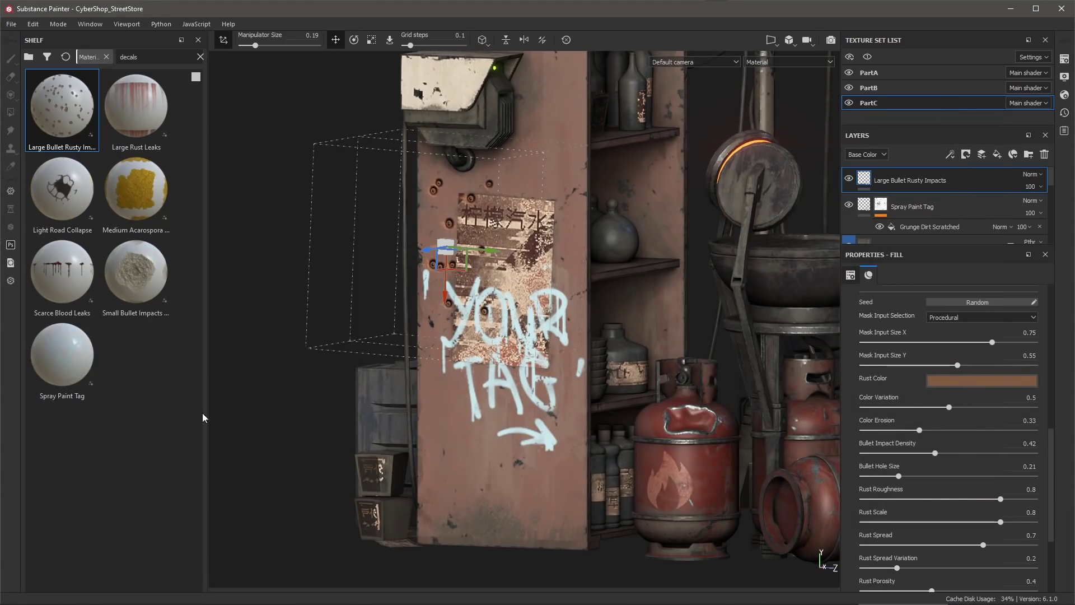
# Drop Light Road Collapse onto the lower store wall and orbit out to review the storefront.
pyautogui.moveTo(58, 194); pyautogui.dragTo(490, 476)
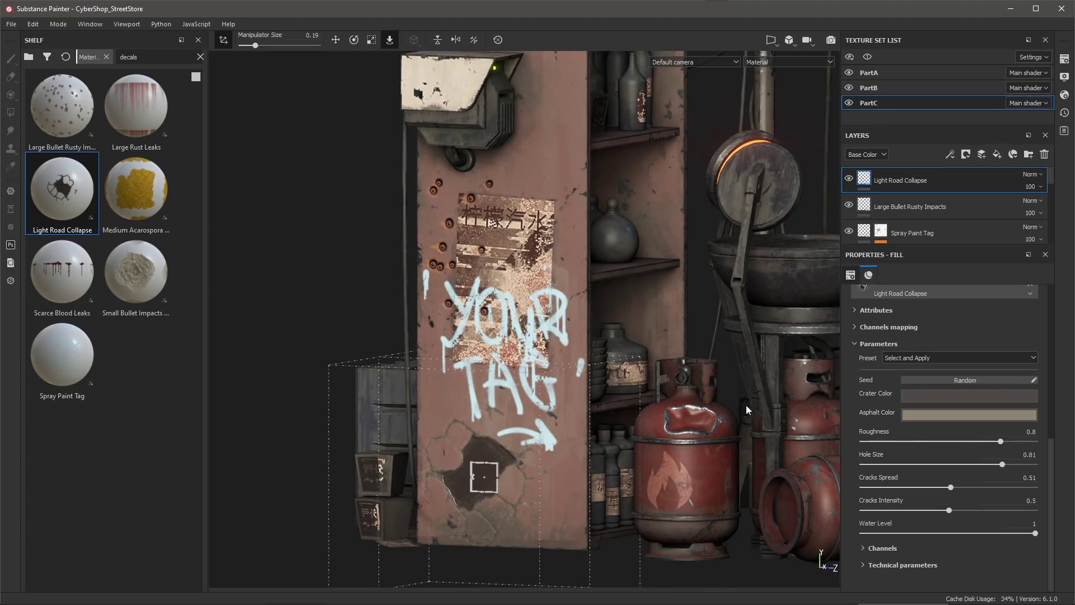
pyautogui.keyDown('alt'); pyautogui.moveTo(746, 405); pyautogui.dragTo(588, 362); pyautogui.keyUp('alt')
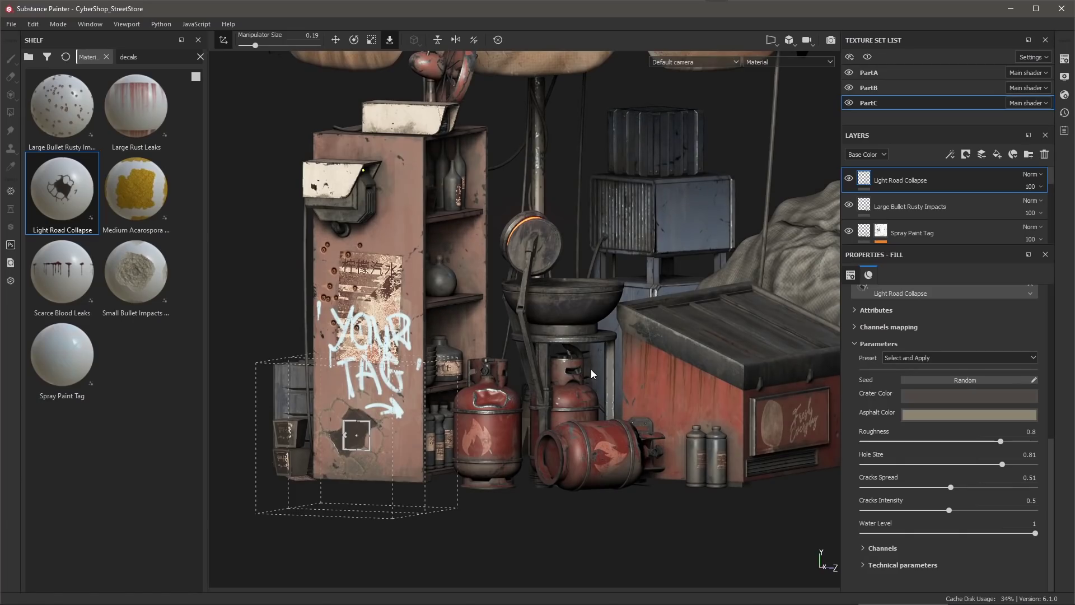
pyautogui.scroll(3, 233, 190)
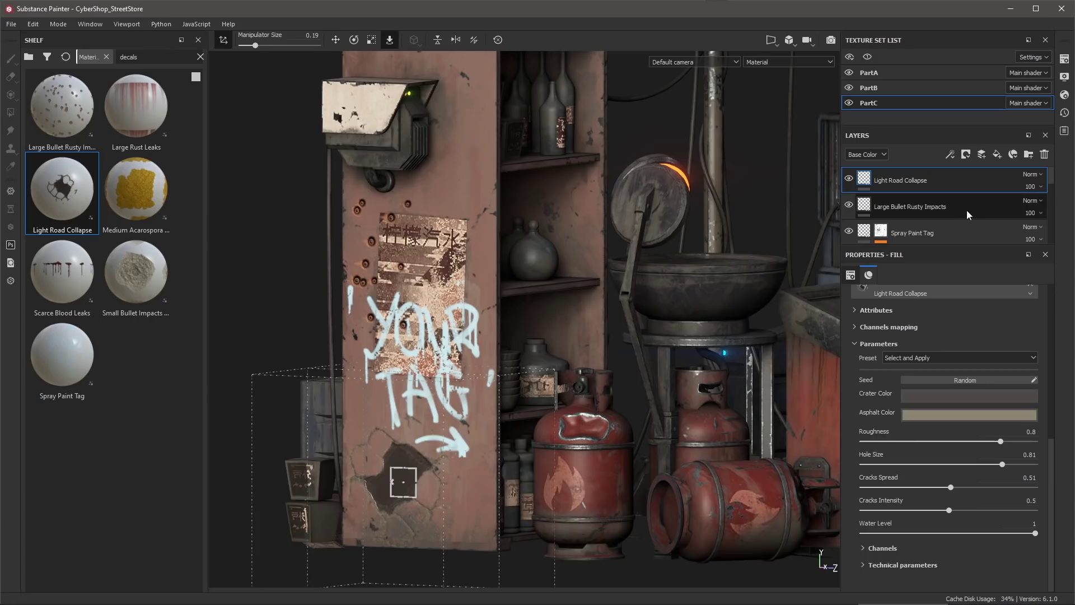
# Select the Large Bullet Rusty Impacts layer and show the Height channel in the layer stack.
pyautogui.click(914, 212)
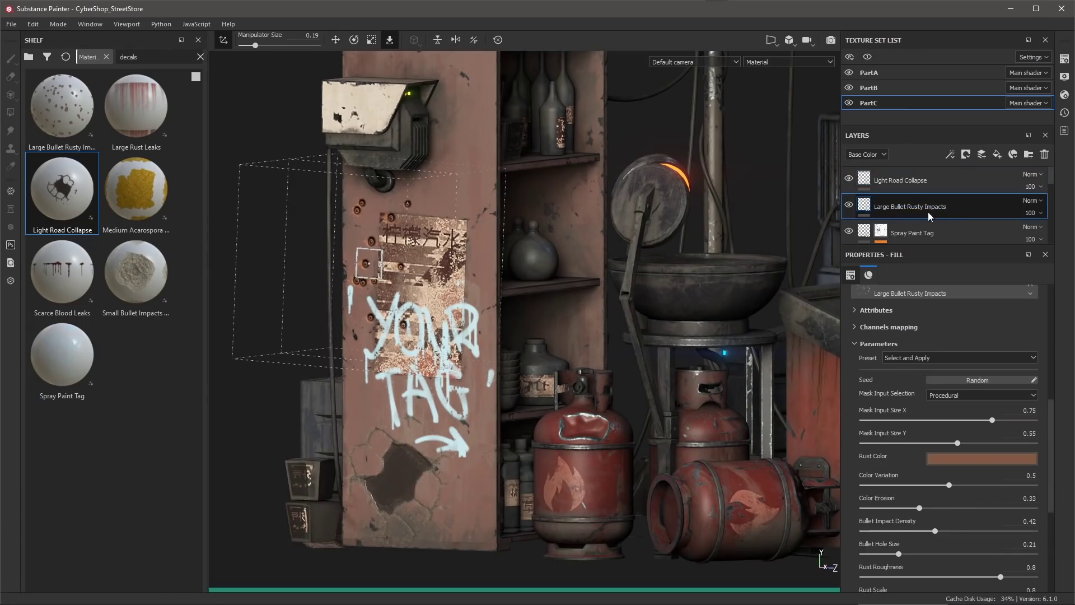
pyautogui.click(866, 155)
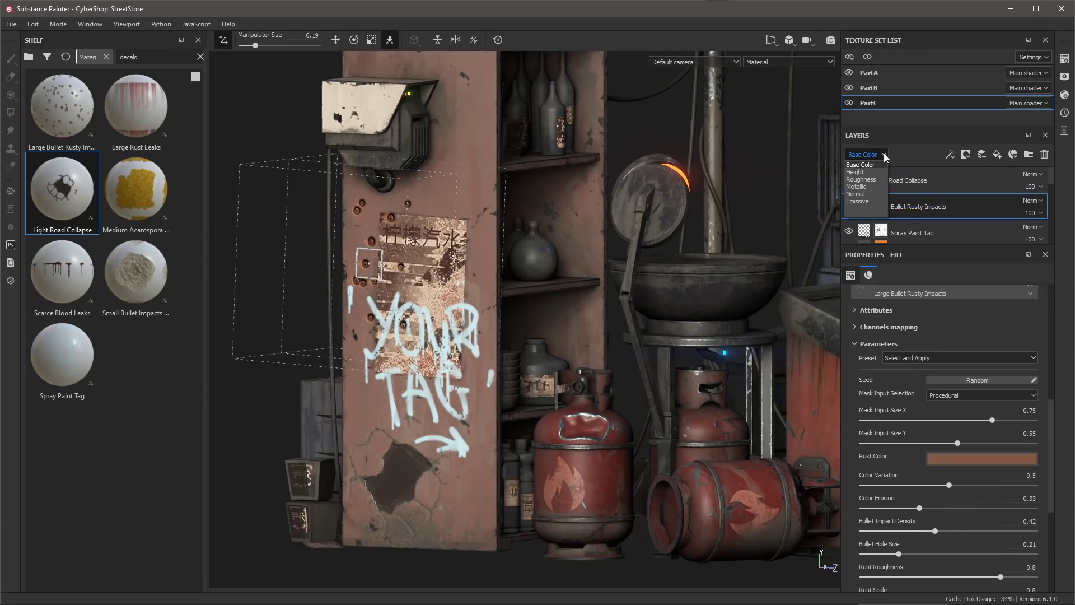
pyautogui.click(861, 172)
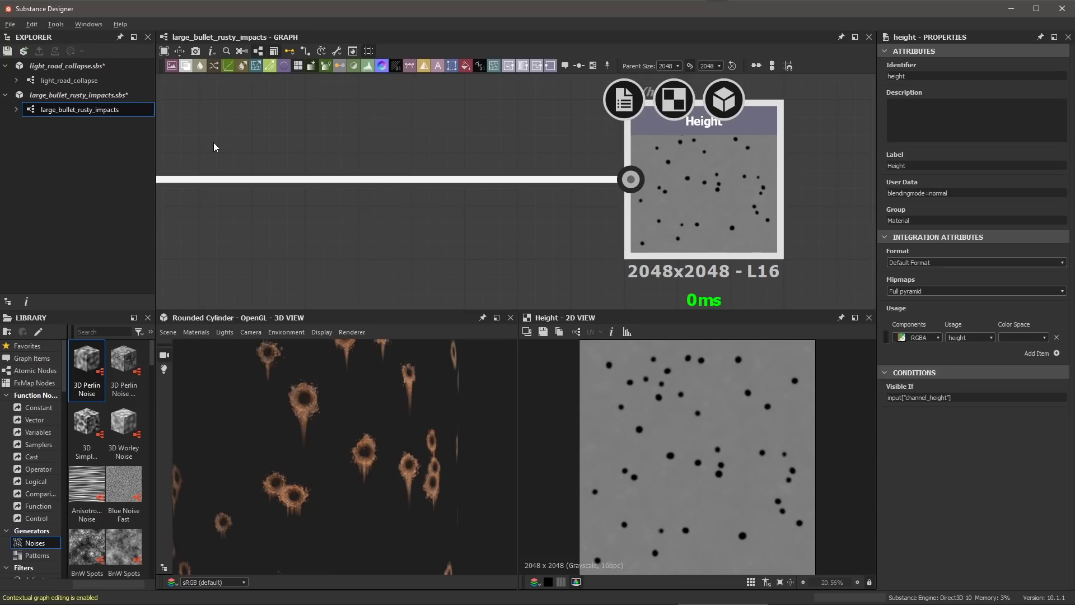
# View the Height output's User Data, blendingmode=normal, in the large_bullet_rusty_impacts graph.
pyautogui.scroll(2, 710, 184)
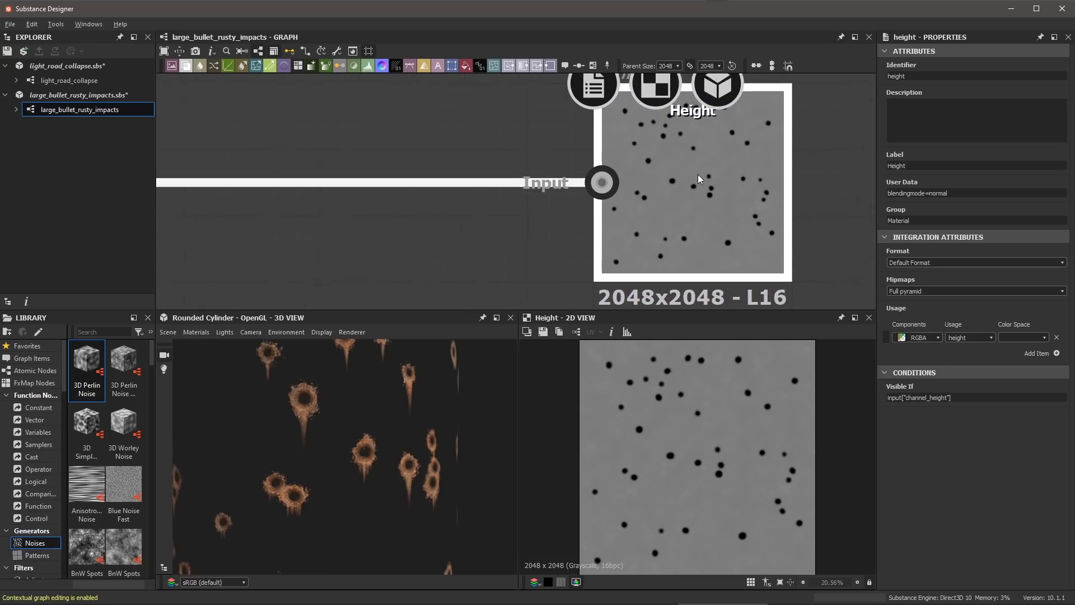